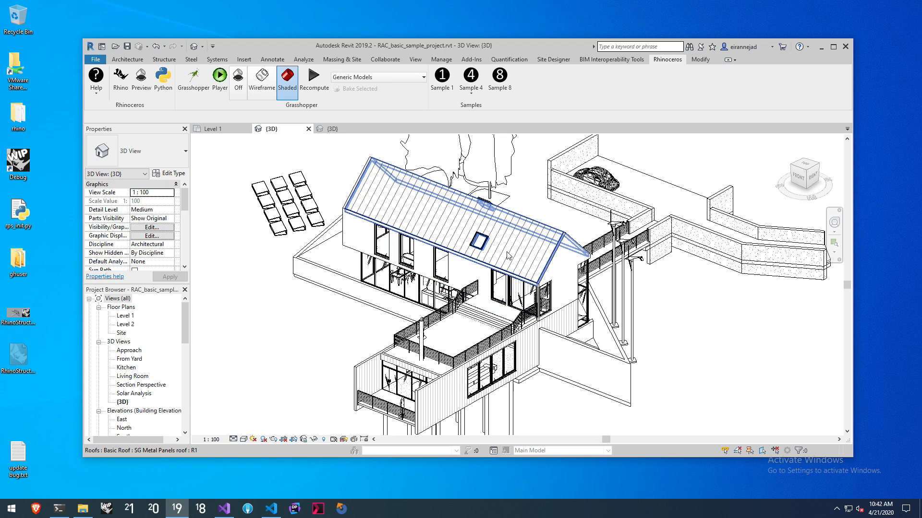
Step: Open the Rhino window from within Revit and place it over the Revit model
{"action": "middle_click_drag", "start_coordinate": [536, 255], "coordinate": [557, 288], "text": "shift"}
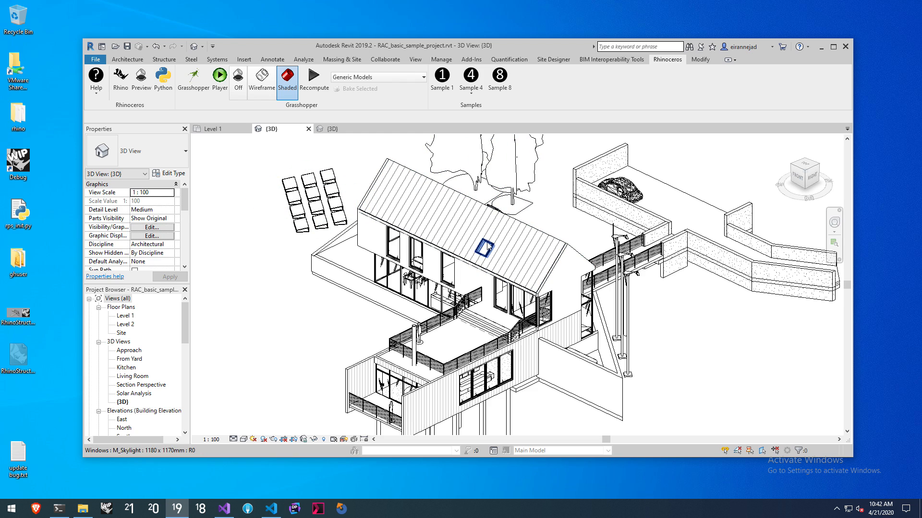
{"action": "left_click", "coordinate": [120, 79]}
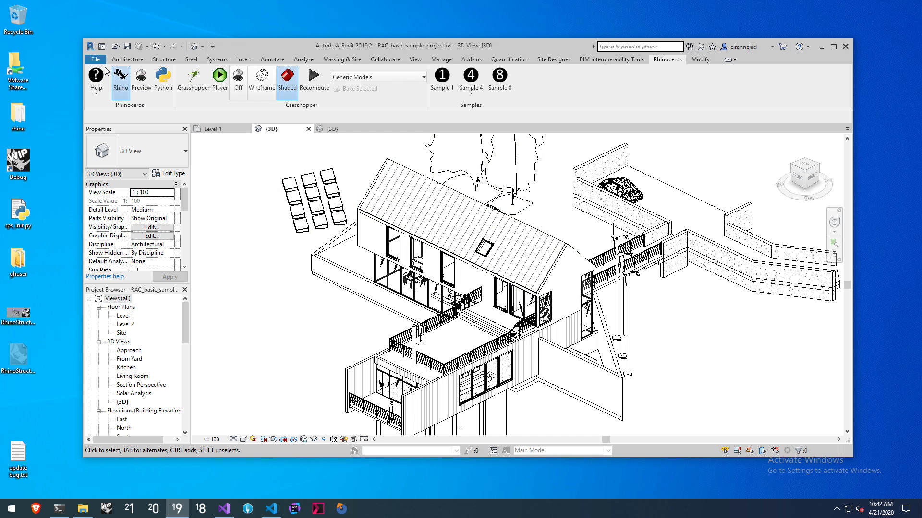
{"action": "left_click_drag", "start_coordinate": [871, 98], "coordinate": [561, 94]}
{"action": "left_click", "coordinate": [801, 90]}
{"action": "left_click_drag", "start_coordinate": [467, 155], "coordinate": [477, 90]}
Step: Examine the structural model of RhinoStruct.3dm in the perspective view from several angles, against the Revit house
{"action": "right_click_drag", "start_coordinate": [400, 244], "coordinate": [365, 249]}
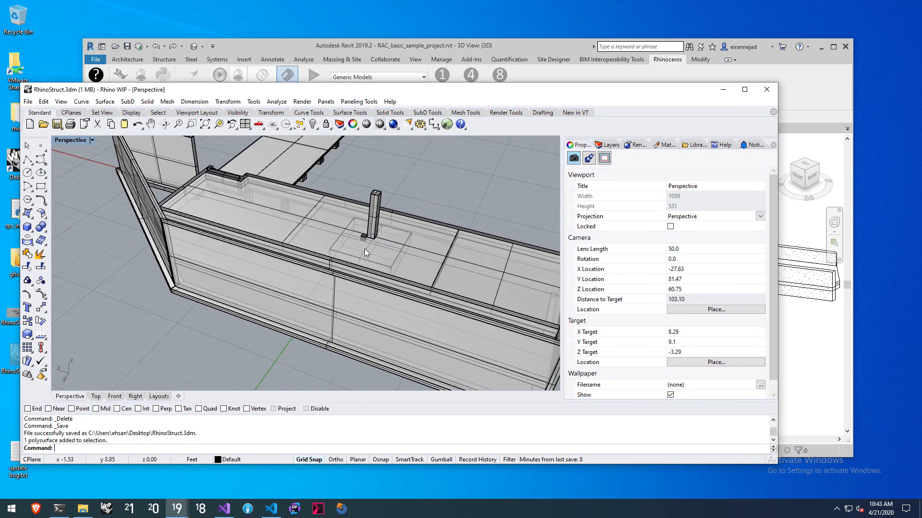
{"action": "scroll", "coordinate": [314, 268], "scroll_direction": "down", "scroll_amount": 6}
{"action": "right_click_drag", "start_coordinate": [312, 269], "coordinate": [465, 238]}
{"action": "right_click_drag", "start_coordinate": [309, 278], "coordinate": [545, 200]}
{"action": "left_click", "coordinate": [657, 70]}
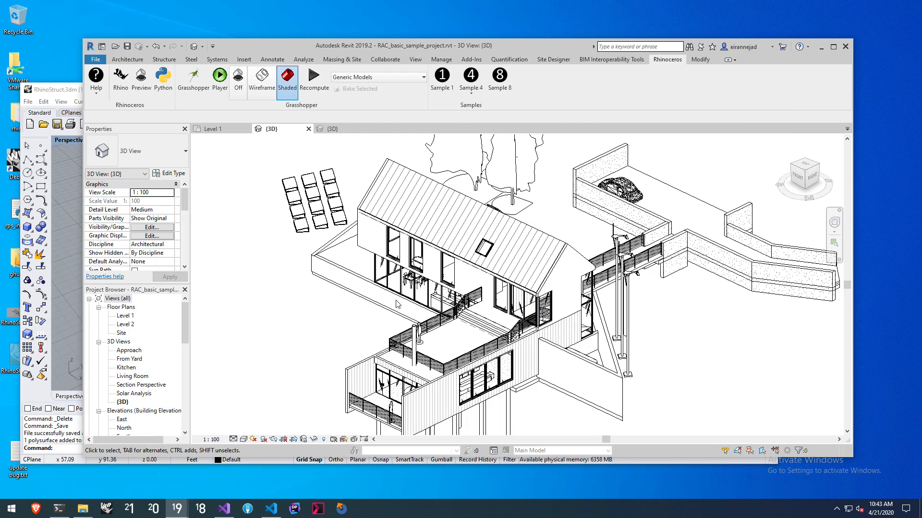
{"action": "left_click", "coordinate": [63, 104]}
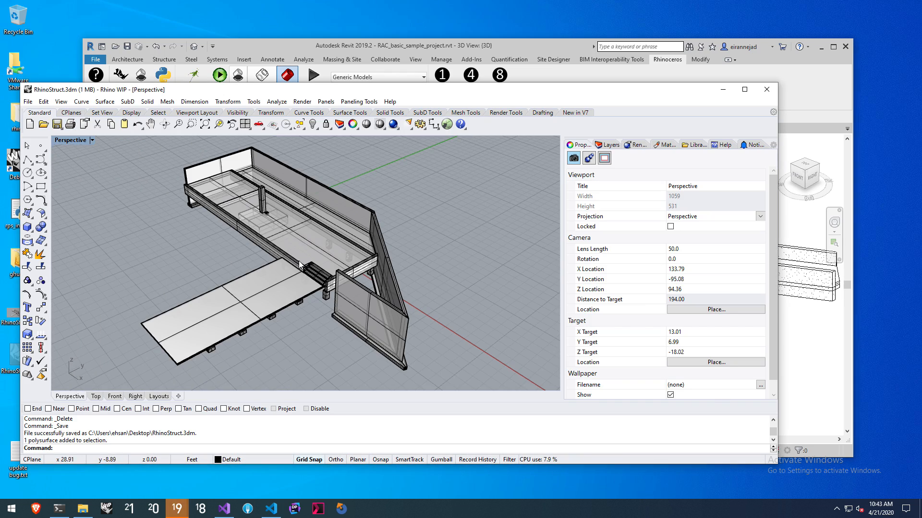
{"action": "right_click_drag", "start_coordinate": [299, 261], "coordinate": [330, 231]}
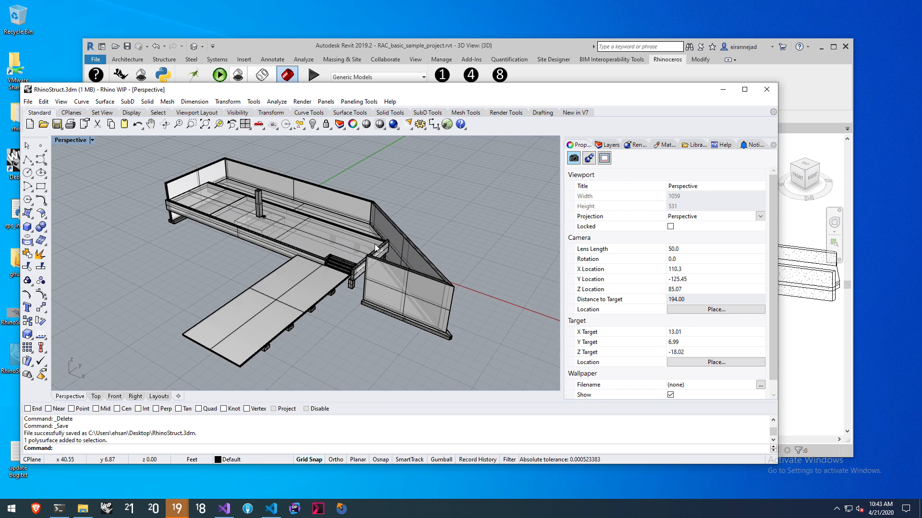
{"action": "scroll", "coordinate": [375, 241], "scroll_direction": "down", "scroll_amount": 2}
{"action": "right_click_drag", "start_coordinate": [419, 250], "coordinate": [402, 256]}
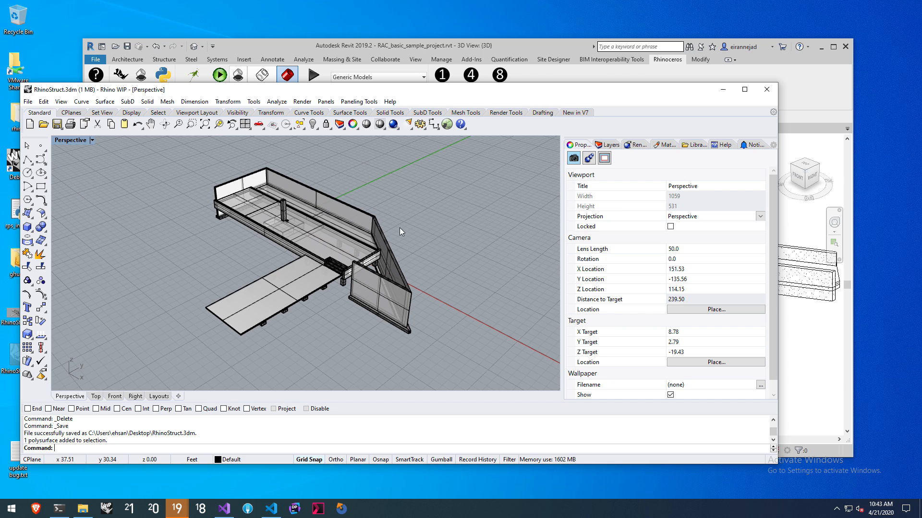
{"action": "right_click_drag", "start_coordinate": [418, 243], "coordinate": [379, 250]}
Step: Switch to Revit and toggle the Rhino geometry preview to compare the foundation structure with the house in the 3D view
{"action": "left_click", "coordinate": [539, 46]}
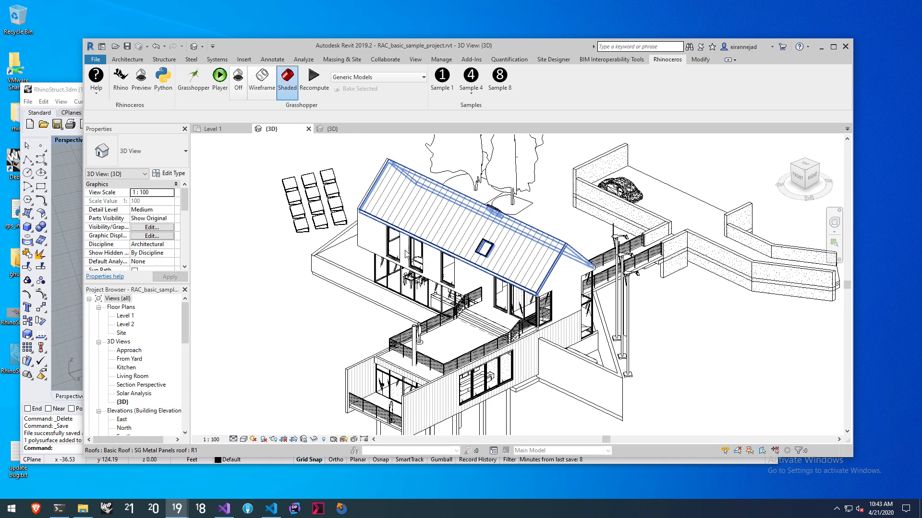
{"action": "left_click", "coordinate": [141, 77]}
{"action": "middle_click_drag", "start_coordinate": [472, 323], "coordinate": [511, 304], "text": "shift"}
{"action": "left_click", "coordinate": [145, 86]}
{"action": "left_click", "coordinate": [145, 86]}
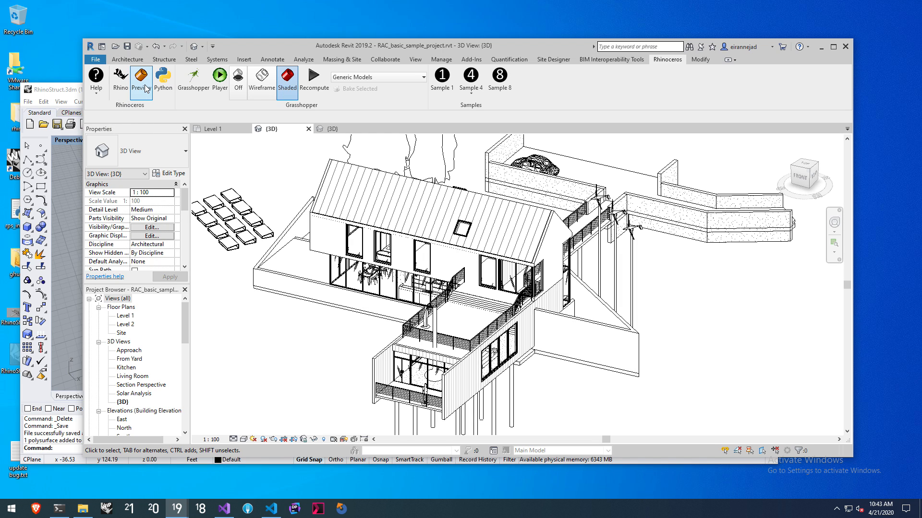
{"action": "left_click", "coordinate": [146, 87]}
{"action": "middle_click_drag", "start_coordinate": [631, 317], "coordinate": [532, 263], "text": "shift"}
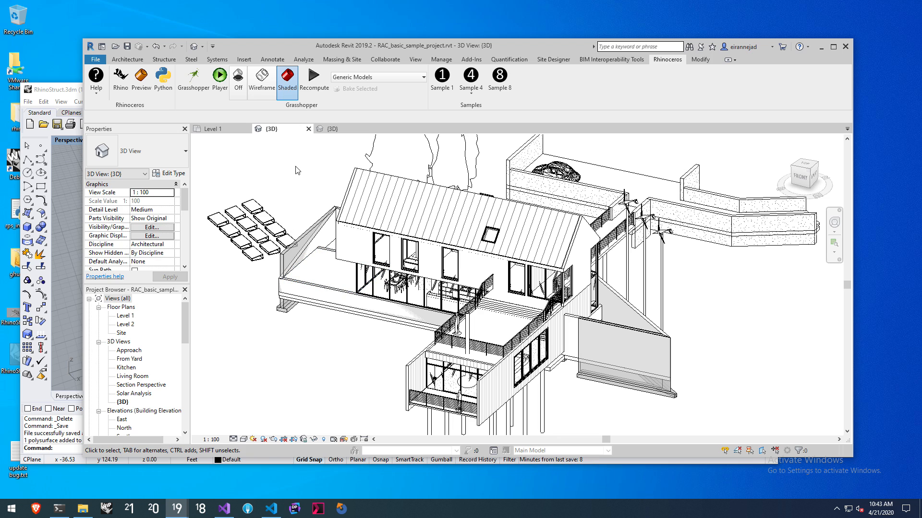
{"action": "left_click", "coordinate": [143, 92]}
Step: Close the Rhino window and open Grasshopper in a window beside the Revit 3D view
{"action": "left_click", "coordinate": [66, 185]}
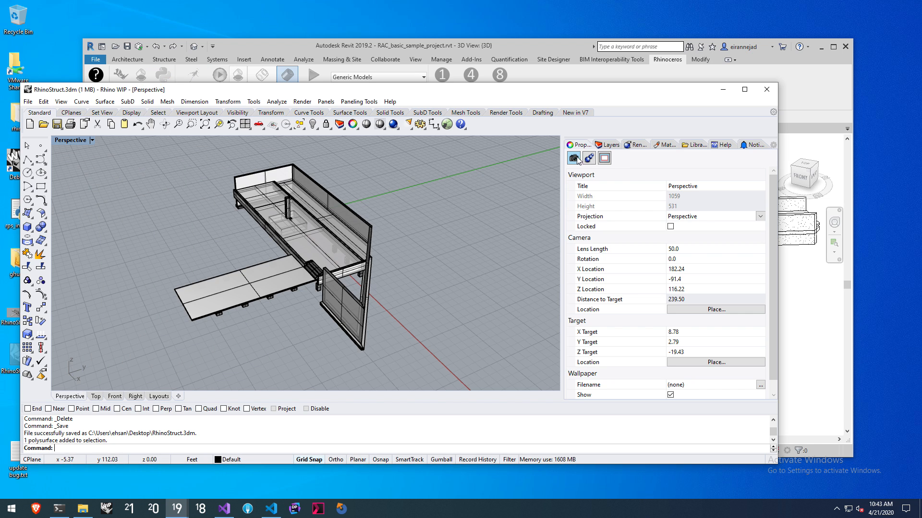
{"action": "left_click", "coordinate": [768, 91]}
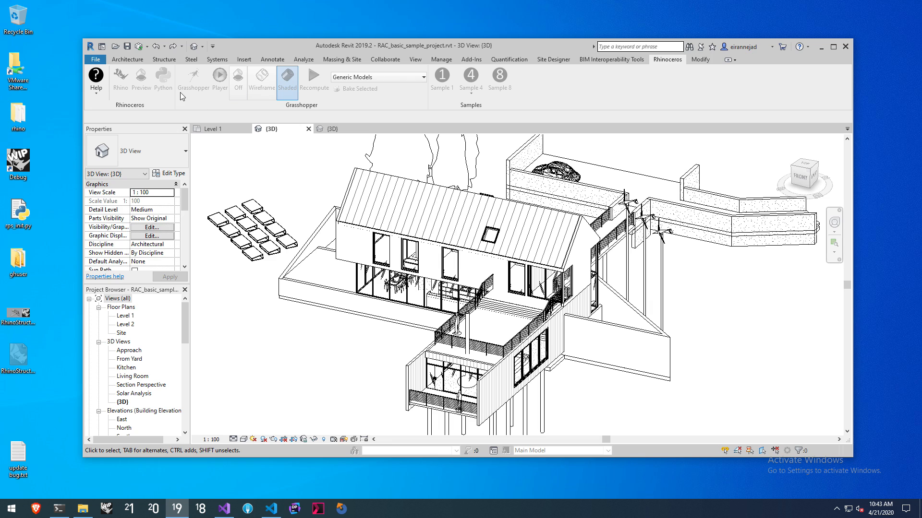
{"action": "left_click", "coordinate": [194, 82]}
{"action": "left_click_drag", "start_coordinate": [584, 102], "coordinate": [919, 106]}
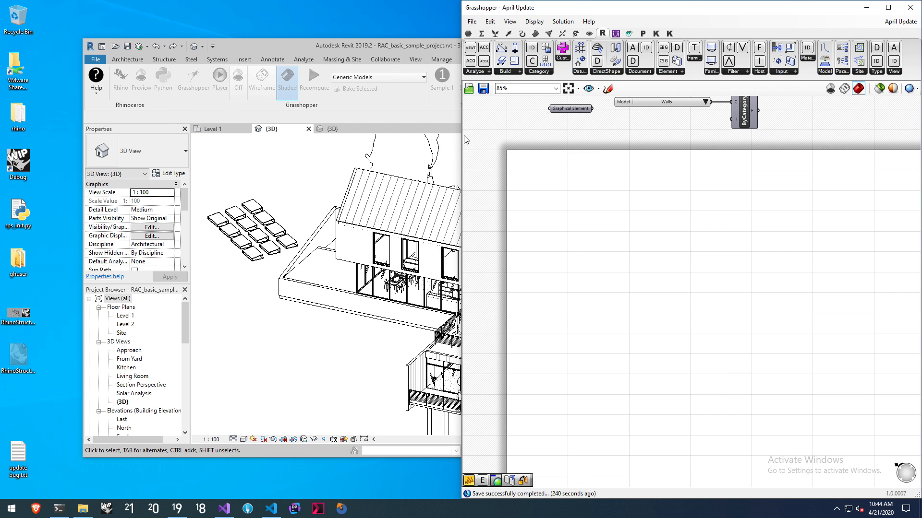
{"action": "left_click_drag", "start_coordinate": [464, 139], "coordinate": [411, 184]}
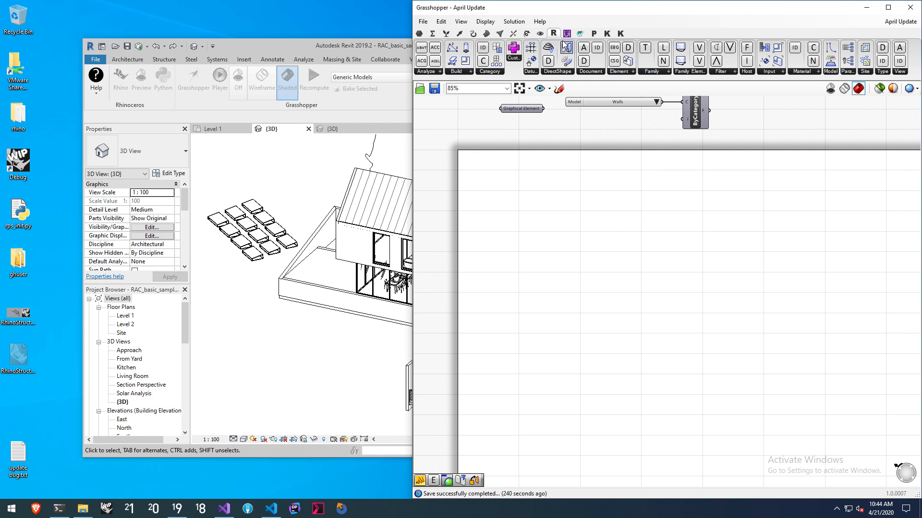
Step: Place an Active Document component in the empty area of the Grasshopper canvas
{"action": "left_click", "coordinate": [600, 72]}
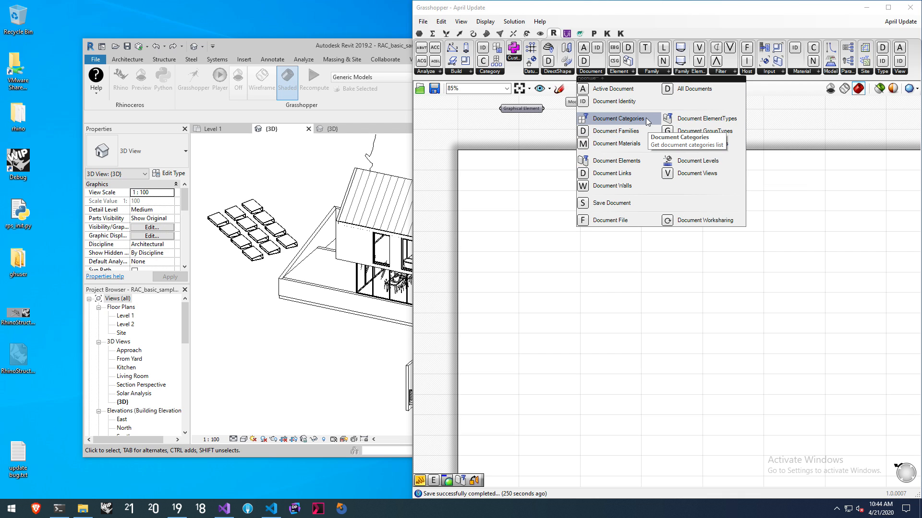
{"action": "left_click_drag", "start_coordinate": [618, 85], "coordinate": [534, 194]}
{"action": "scroll", "coordinate": [535, 194], "scroll_direction": "up", "scroll_amount": 3}
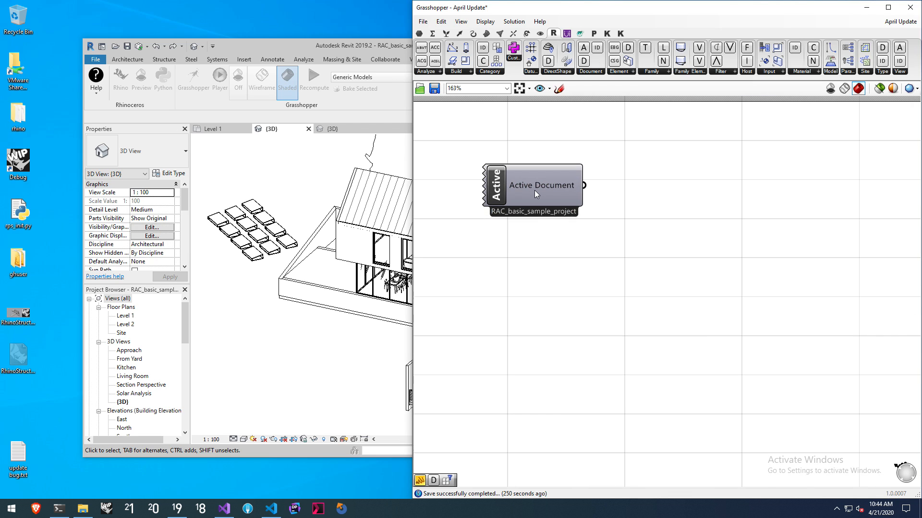
{"action": "scroll", "coordinate": [538, 192], "scroll_direction": "up", "scroll_amount": 1}
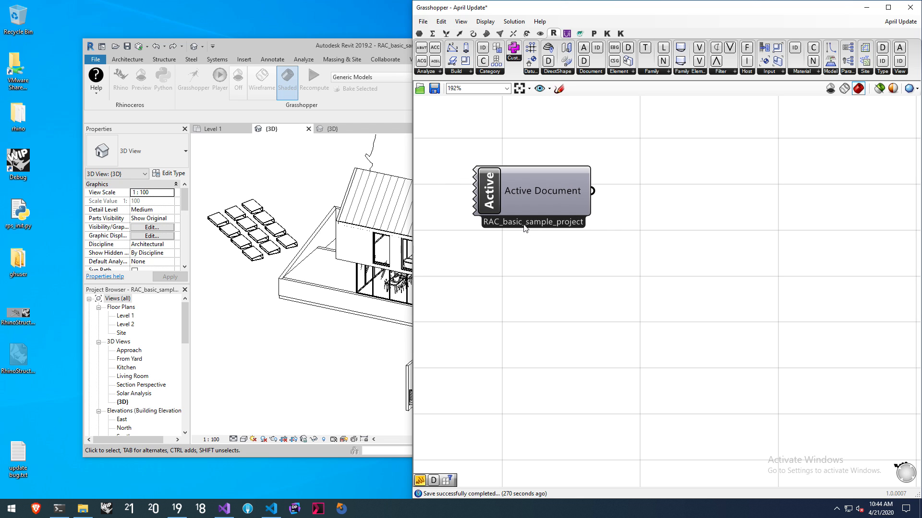
{"action": "scroll", "coordinate": [546, 229], "scroll_direction": "down", "scroll_amount": 3}
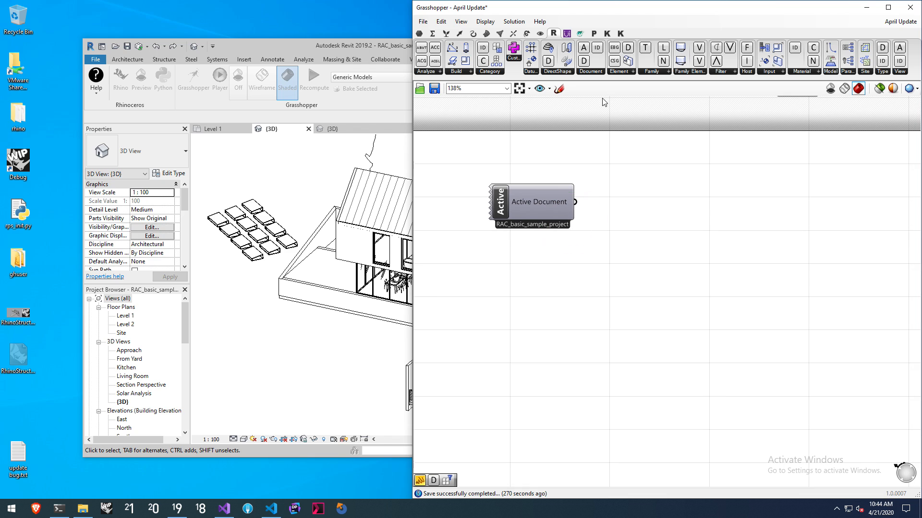
Step: Add a Document Elements component and feed it the existing Walls category filter, moved down below the Active Document component
{"action": "left_click", "coordinate": [600, 71]}
{"action": "left_click_drag", "start_coordinate": [632, 163], "coordinate": [669, 349]}
{"action": "scroll", "coordinate": [625, 254], "scroll_direction": "down", "scroll_amount": 5}
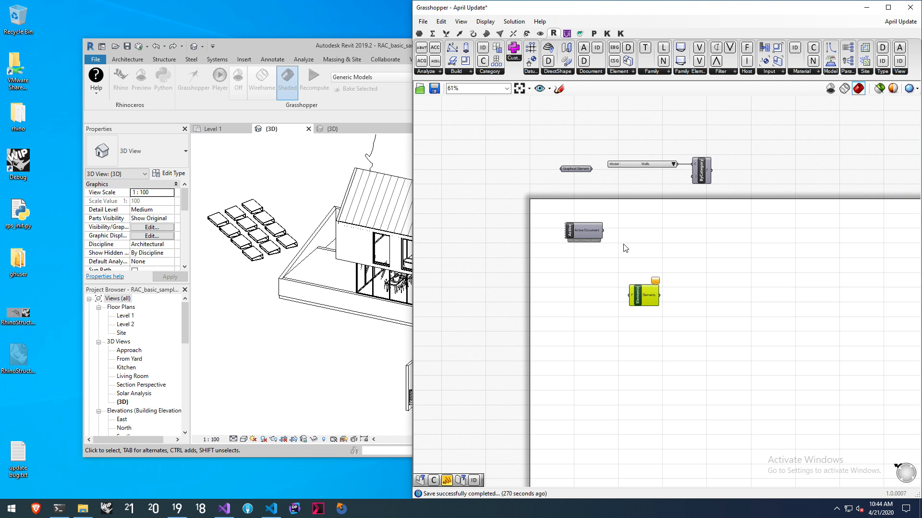
{"action": "left_click_drag", "start_coordinate": [710, 152], "coordinate": [597, 192]}
{"action": "left_click_drag", "start_coordinate": [699, 184], "coordinate": [678, 288]}
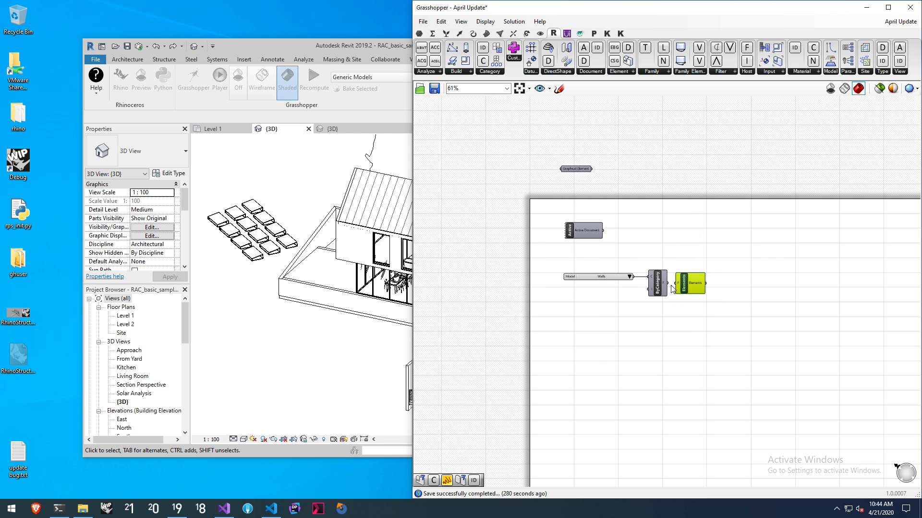
{"action": "scroll", "coordinate": [695, 288], "scroll_direction": "up", "scroll_amount": 4}
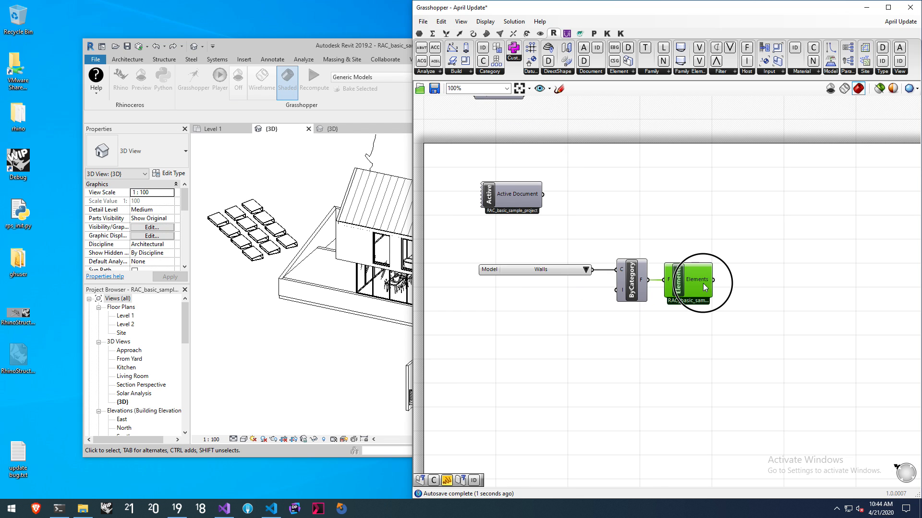
{"action": "scroll", "coordinate": [704, 297], "scroll_direction": "up", "scroll_amount": 2}
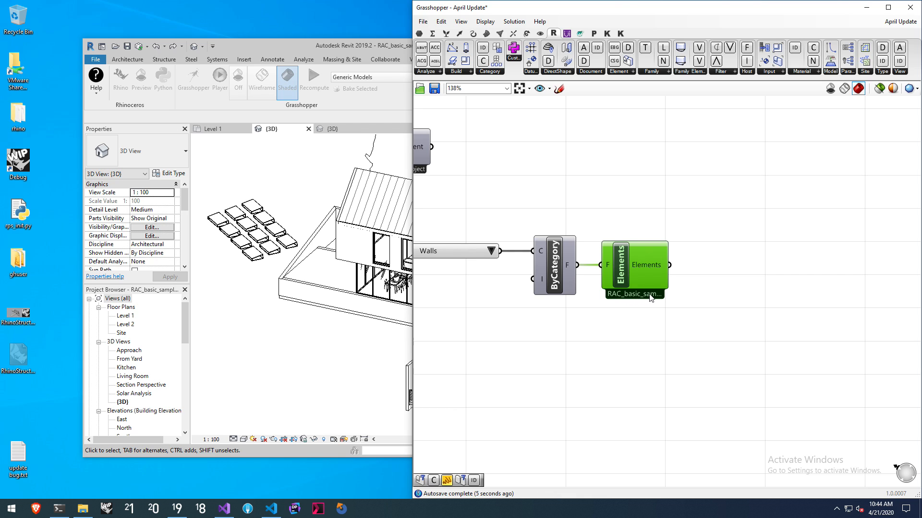
Step: Expose the Document input on the Elements component and connect the Active Document output to it
{"action": "left_click_drag", "start_coordinate": [628, 267], "coordinate": [687, 215]}
{"action": "scroll", "coordinate": [649, 204], "scroll_direction": "up", "scroll_amount": 2}
{"action": "scroll", "coordinate": [650, 206], "scroll_direction": "up", "scroll_amount": 2}
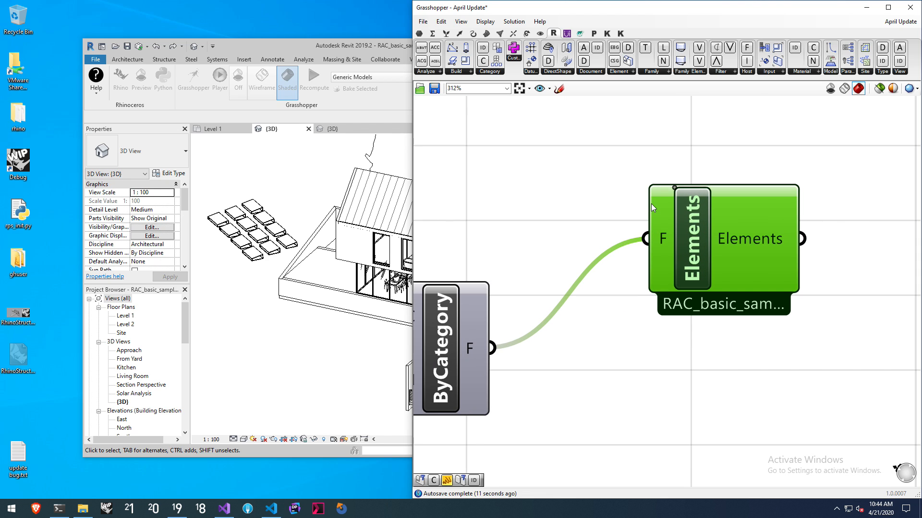
{"action": "left_click", "coordinate": [675, 188]}
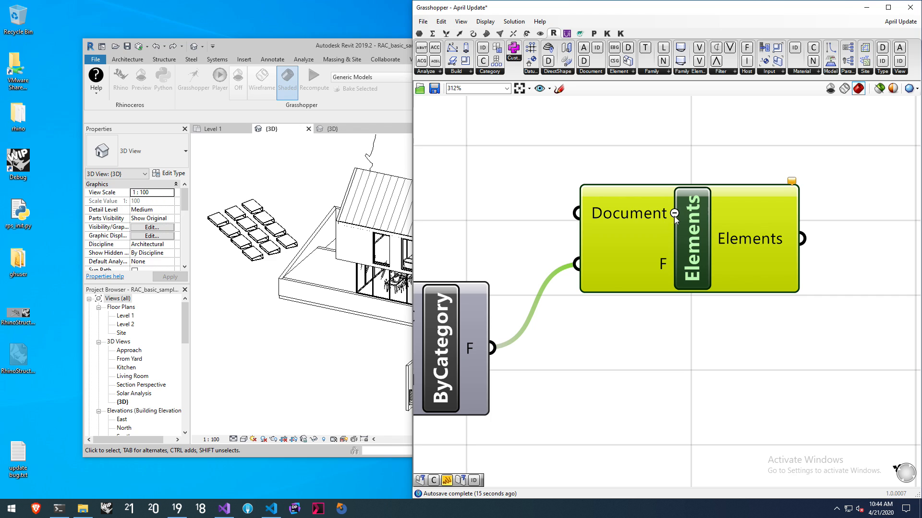
{"action": "left_click", "coordinate": [675, 213]}
{"action": "left_click", "coordinate": [674, 188]}
{"action": "scroll", "coordinate": [605, 217], "scroll_direction": "down", "scroll_amount": 5}
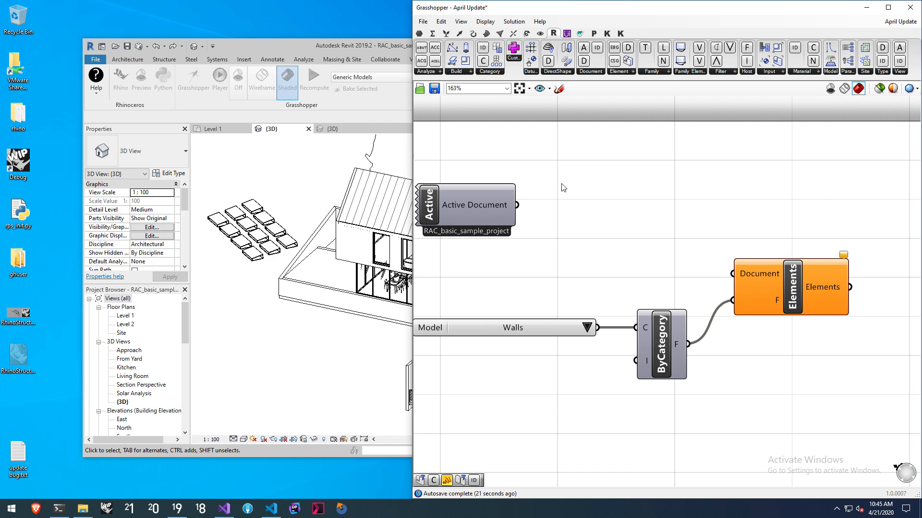
{"action": "left_click_drag", "start_coordinate": [519, 211], "coordinate": [735, 274]}
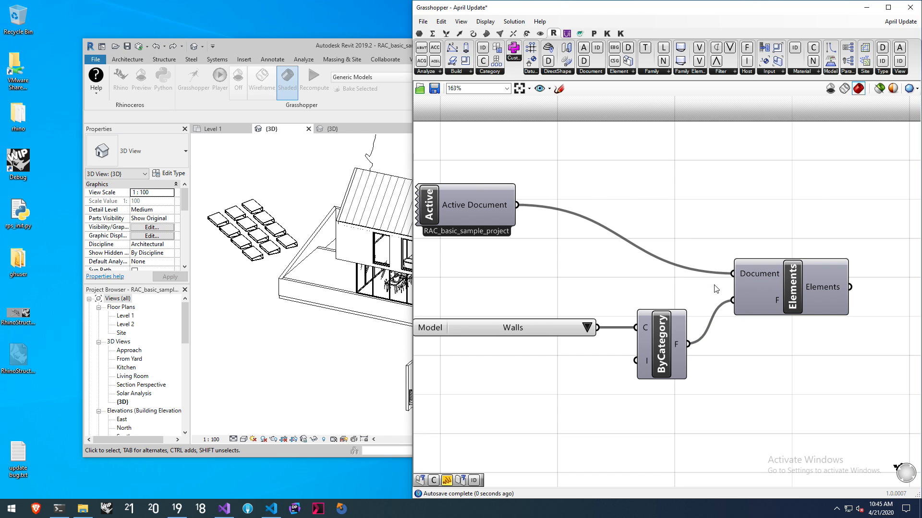
Step: Add a panel beside the Elements component and connect the Elements output to it
{"action": "left_click_drag", "start_coordinate": [488, 215], "coordinate": [627, 242]}
{"action": "right_click_drag", "start_coordinate": [675, 253], "coordinate": [518, 222]}
{"action": "scroll", "coordinate": [652, 277], "scroll_direction": "up", "scroll_amount": 2}
{"action": "double_click", "coordinate": [632, 164]}
{"action": "type", "text": "panel"}
{"action": "key", "text": "Return"}
{"action": "left_click_drag", "start_coordinate": [629, 166], "coordinate": [913, 241]}
{"action": "left_click_drag", "start_coordinate": [706, 248], "coordinate": [849, 247]}
{"action": "right_click_drag", "start_coordinate": [847, 248], "coordinate": [627, 259]}
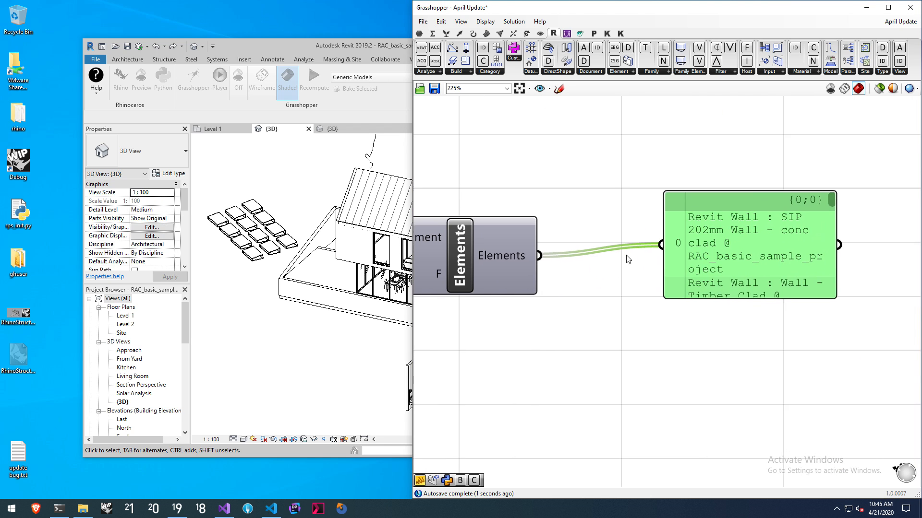
Step: Move the panel closer to the Elements component and widen it so each wall entry fits on one line
{"action": "scroll", "coordinate": [629, 256], "scroll_direction": "down", "scroll_amount": 1}
{"action": "left_click_drag", "start_coordinate": [679, 241], "coordinate": [632, 250]}
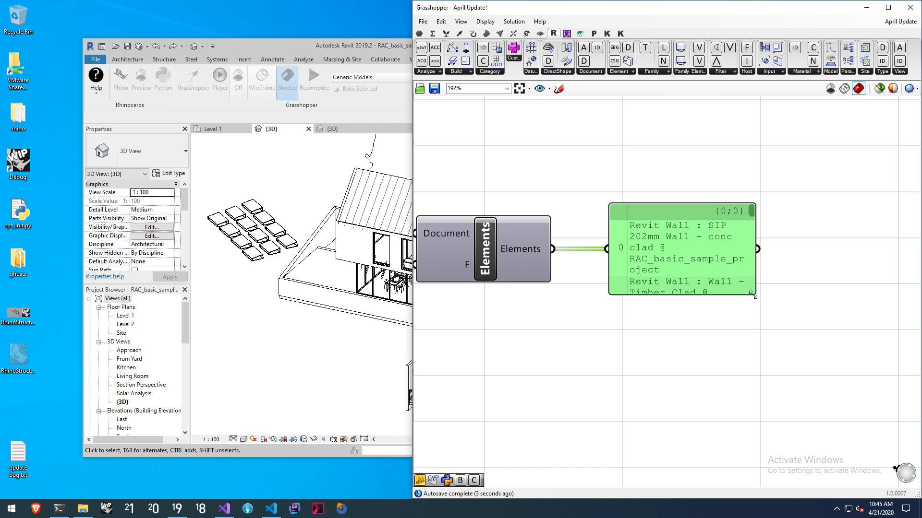
{"action": "left_click_drag", "start_coordinate": [755, 299], "coordinate": [905, 325]}
{"action": "scroll", "coordinate": [673, 287], "scroll_direction": "down", "scroll_amount": 2}
{"action": "left_click_drag", "start_coordinate": [707, 288], "coordinate": [815, 285]}
{"action": "left_click", "coordinate": [618, 267]}
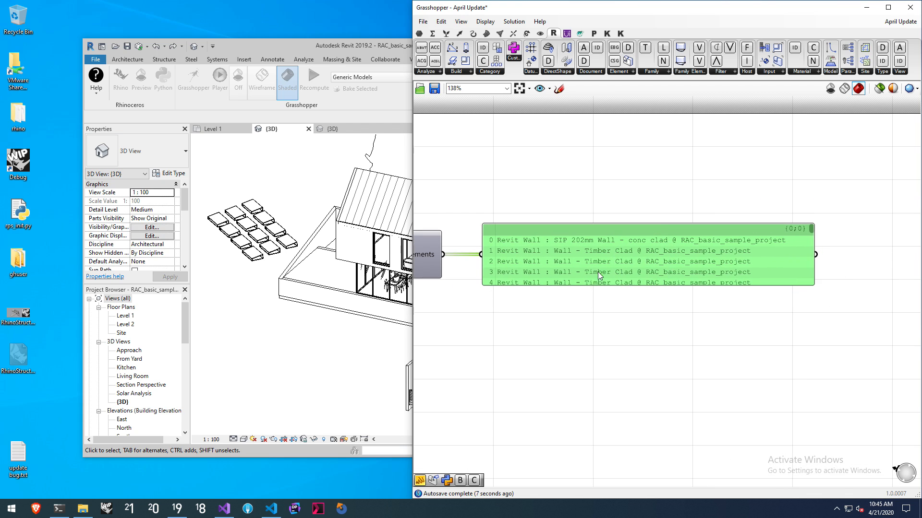
Step: Replace the Active Document component with an All Documents component and connect its P output to the Document input of Elements
{"action": "right_click_drag", "start_coordinate": [519, 281], "coordinate": [739, 294]}
{"action": "scroll", "coordinate": [738, 293], "scroll_direction": "down", "scroll_amount": 3}
{"action": "left_click", "coordinate": [608, 224]}
{"action": "scroll", "coordinate": [570, 250], "scroll_direction": "up", "scroll_amount": 2}
{"action": "left_click", "coordinate": [571, 250]}
{"action": "key", "text": "Delete"}
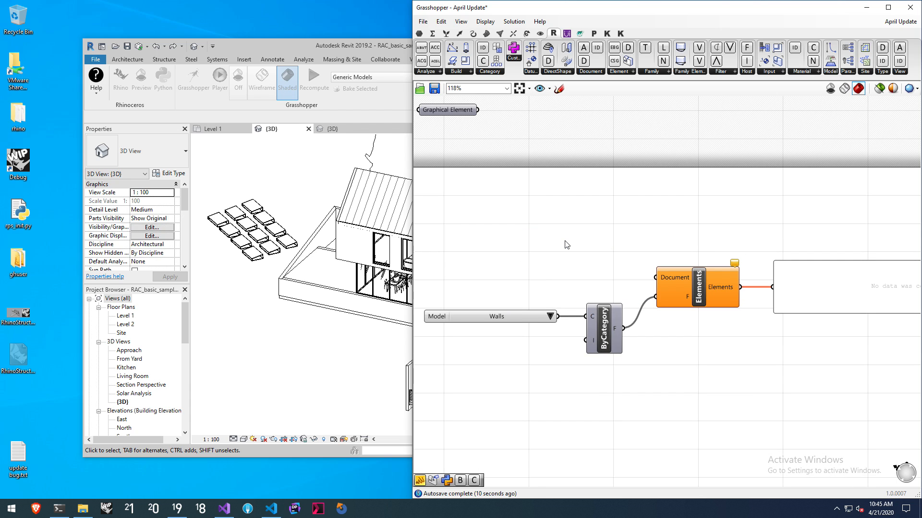
{"action": "left_click", "coordinate": [603, 76]}
{"action": "left_click_drag", "start_coordinate": [672, 88], "coordinate": [656, 278]}
Step: Make the panel taller to list walls from several documents and align it with the Elements component
{"action": "right_click_drag", "start_coordinate": [661, 250], "coordinate": [486, 218]}
{"action": "right_click_drag", "start_coordinate": [709, 220], "coordinate": [670, 215]}
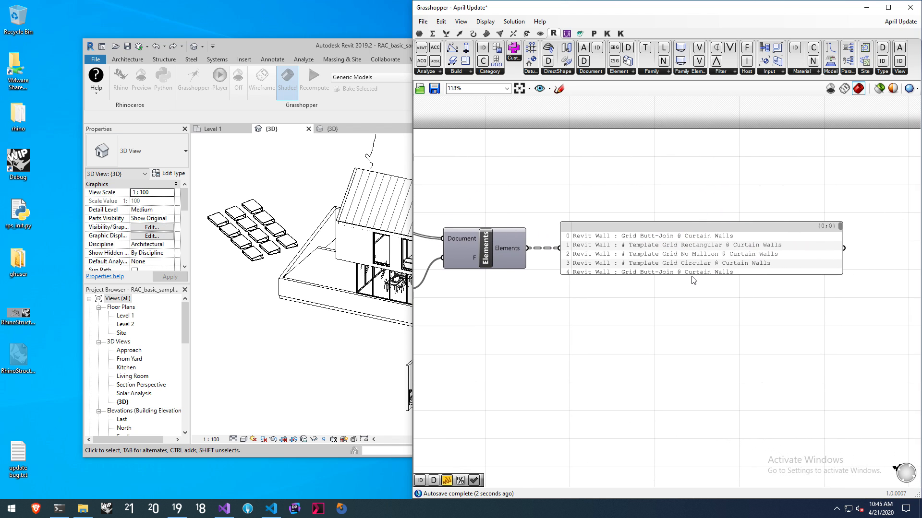
{"action": "left_click_drag", "start_coordinate": [691, 275], "coordinate": [694, 415]}
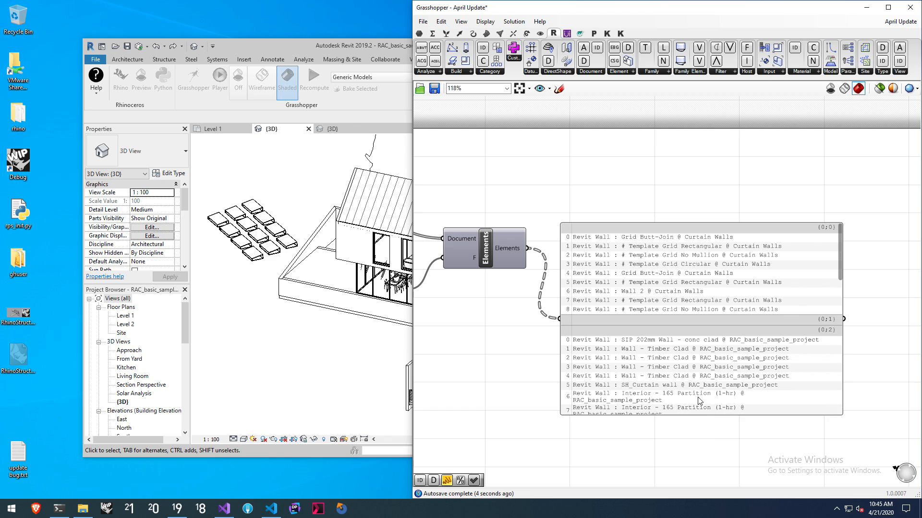
{"action": "left_click_drag", "start_coordinate": [811, 345], "coordinate": [794, 250]}
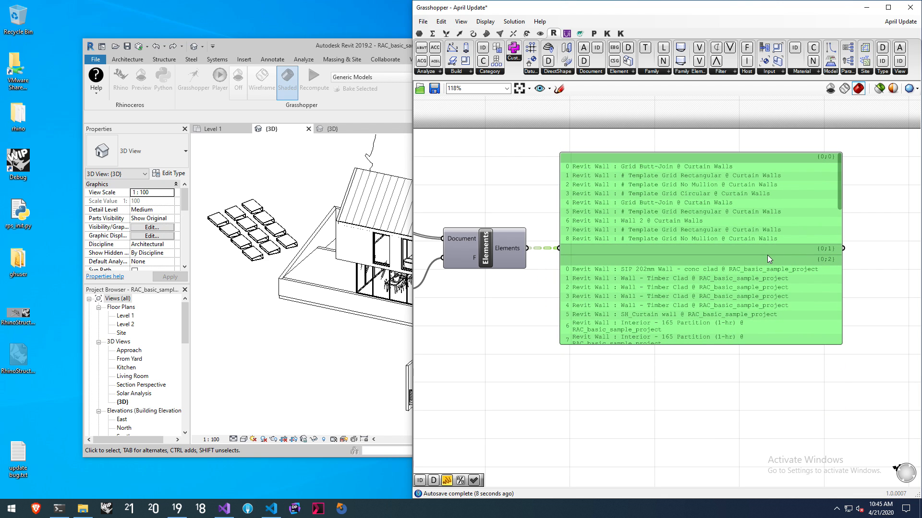
{"action": "scroll", "coordinate": [767, 255], "scroll_direction": "down", "scroll_amount": 2}
{"action": "scroll", "coordinate": [743, 258], "scroll_direction": "up", "scroll_amount": 1}
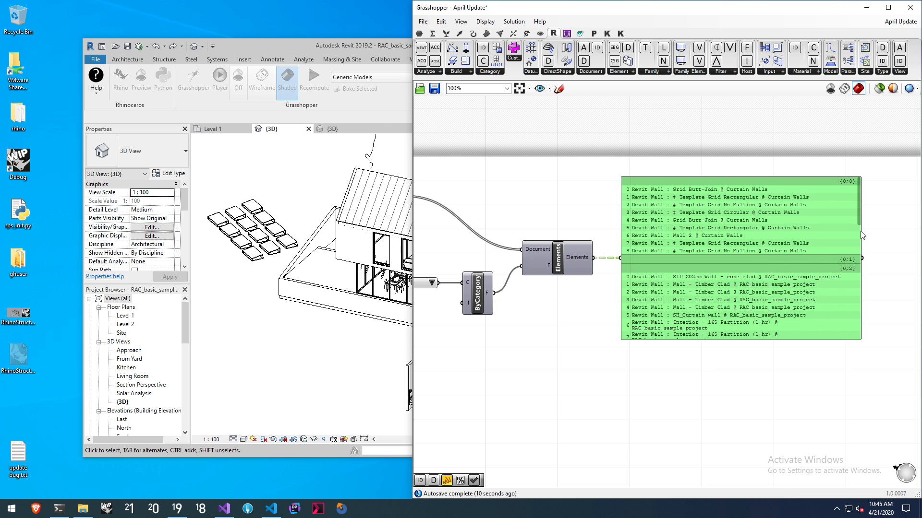
{"action": "left_click", "coordinate": [579, 221]}
{"action": "right_click_drag", "start_coordinate": [520, 202], "coordinate": [665, 230]}
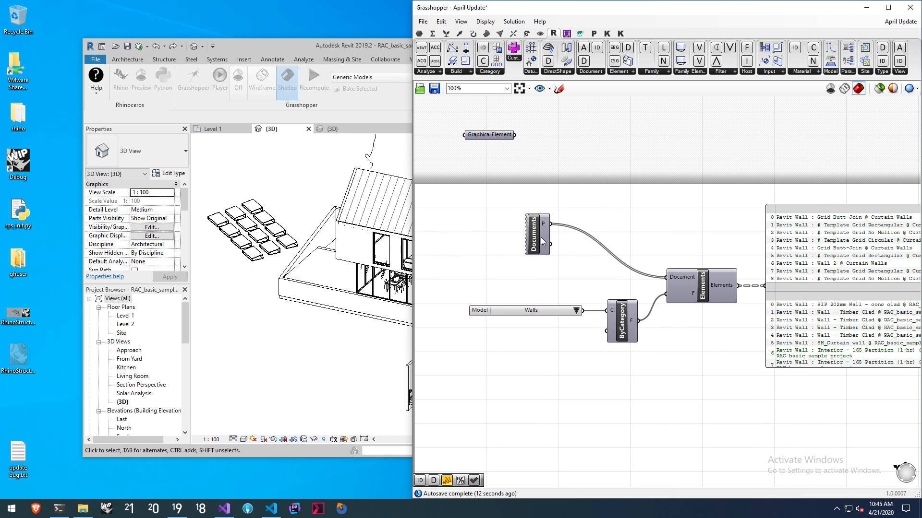
Step: Add a Document Links component to the canvas and place it above the wire between All Documents and Elements
{"action": "left_click", "coordinate": [628, 72]}
{"action": "left_click", "coordinate": [601, 72]}
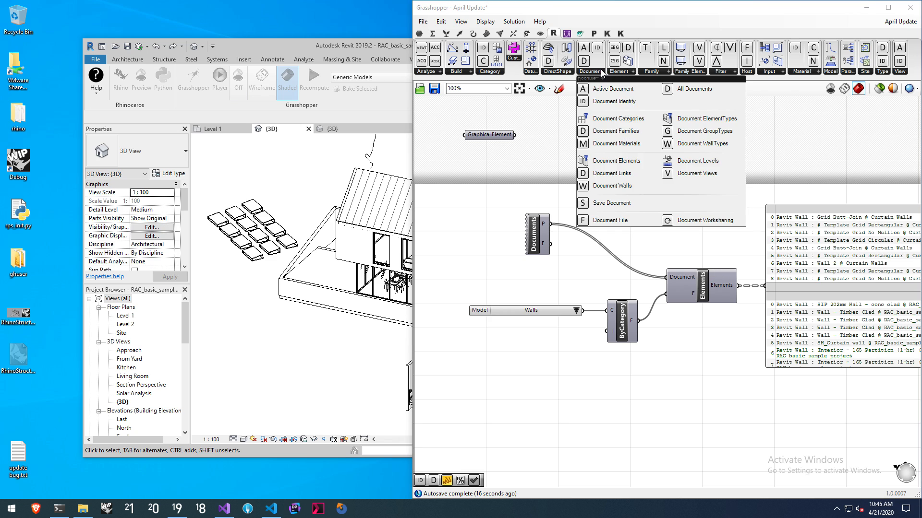
{"action": "left_click", "coordinate": [621, 173]}
{"action": "left_click", "coordinate": [597, 236]}
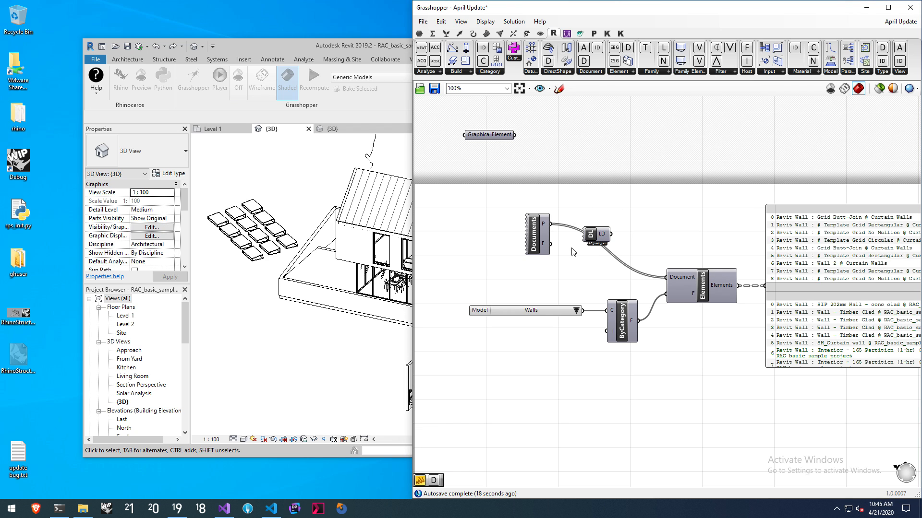
{"action": "scroll", "coordinate": [566, 249], "scroll_direction": "up", "scroll_amount": 1}
{"action": "left_click_drag", "start_coordinate": [599, 233], "coordinate": [639, 195]}
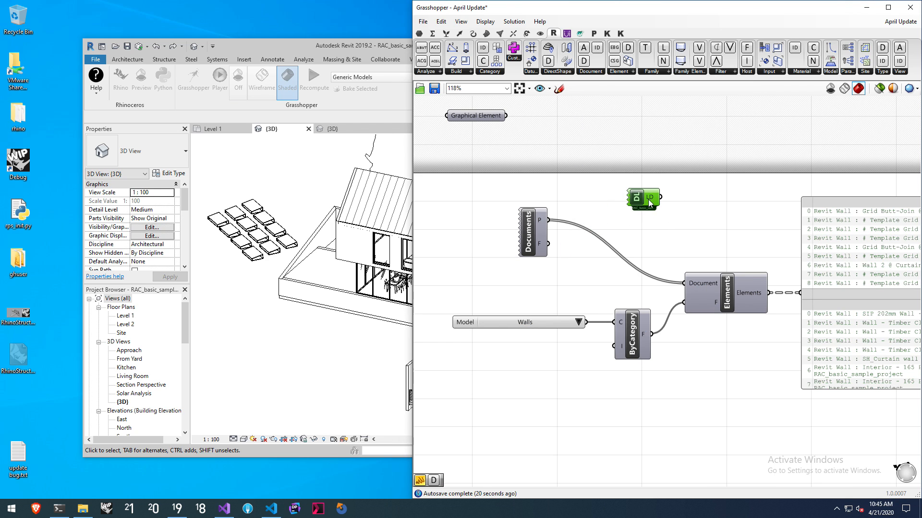
{"action": "scroll", "coordinate": [640, 195], "scroll_direction": "up", "scroll_amount": 3}
{"action": "scroll", "coordinate": [640, 195], "scroll_direction": "up", "scroll_amount": 2}
{"action": "left_click", "coordinate": [623, 191]}
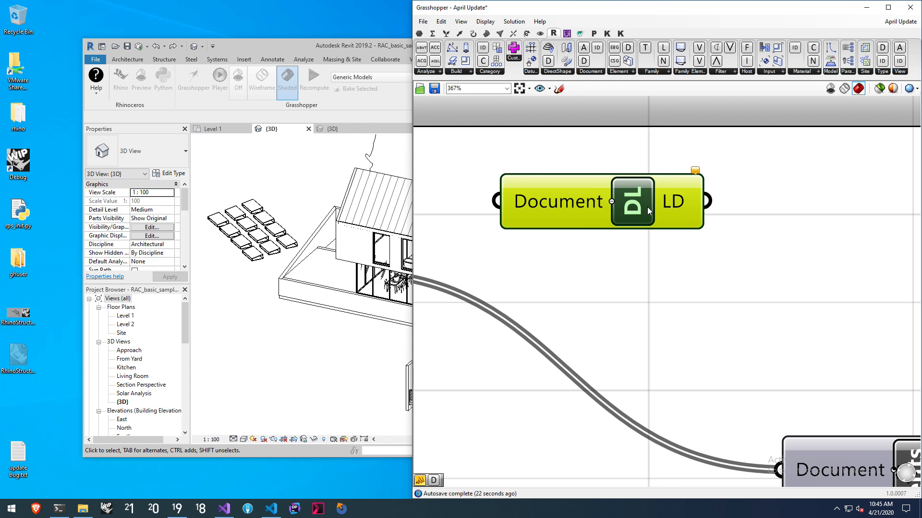
Step: Connect the P output of All Documents to Document Links, and its LD output to the Document input of Elements
{"action": "scroll", "coordinate": [665, 206], "scroll_direction": "down", "scroll_amount": 3}
{"action": "left_click_drag", "start_coordinate": [680, 205], "coordinate": [706, 323]}
{"action": "left_click_drag", "start_coordinate": [524, 236], "coordinate": [590, 238]}
{"action": "scroll", "coordinate": [589, 235], "scroll_direction": "down", "scroll_amount": 2}
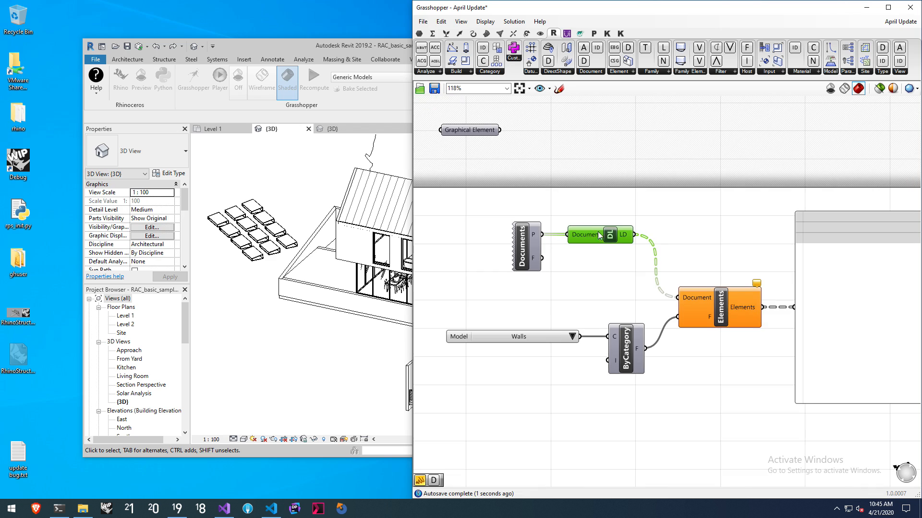
Step: Delete the All Documents and Document Links components from the canvas
{"action": "right_click_drag", "start_coordinate": [638, 236], "coordinate": [641, 237]}
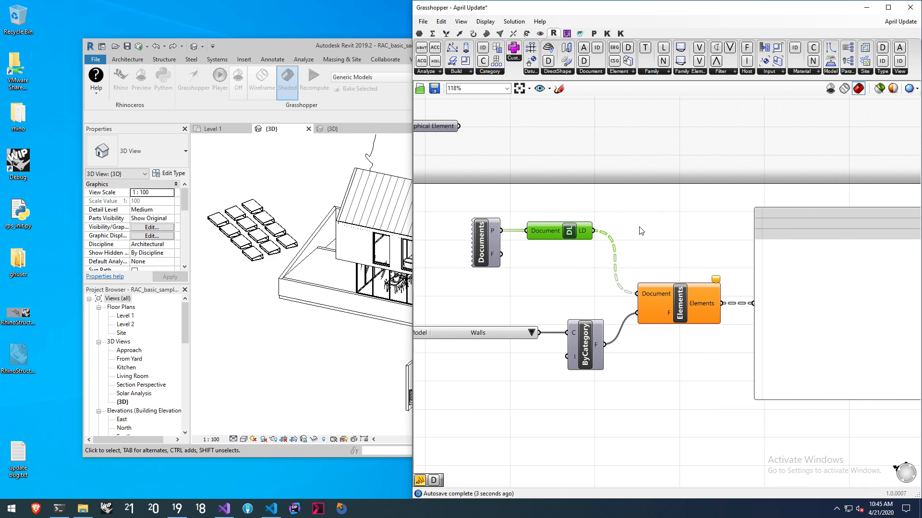
{"action": "left_click", "coordinate": [625, 212]}
{"action": "right_click_drag", "start_coordinate": [608, 210], "coordinate": [632, 206]}
{"action": "left_click", "coordinate": [601, 228]}
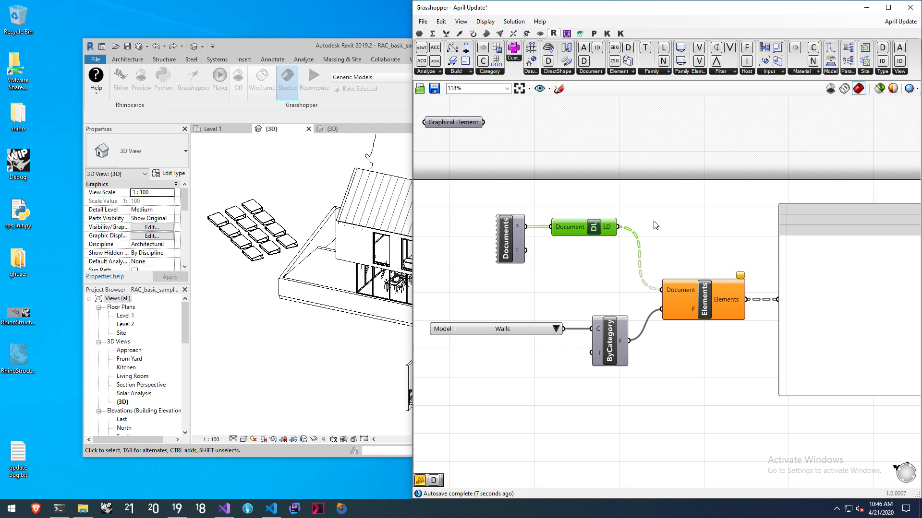
{"action": "left_click_drag", "start_coordinate": [626, 201], "coordinate": [487, 255]}
{"action": "key", "text": "Delete"}
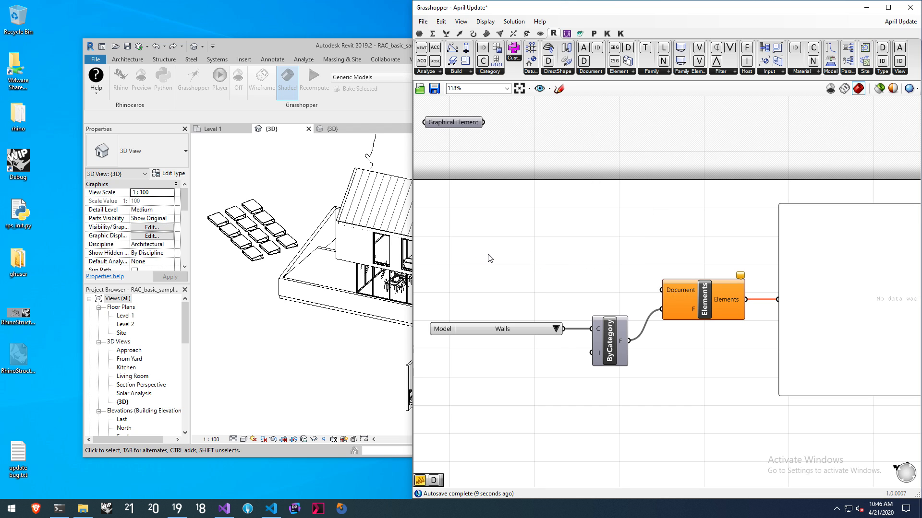
Step: Delete the Walls category picker, the ByCategory filter, the Elements component and the panel, keeping the Graphical Element parameter
{"action": "left_click", "coordinate": [603, 71]}
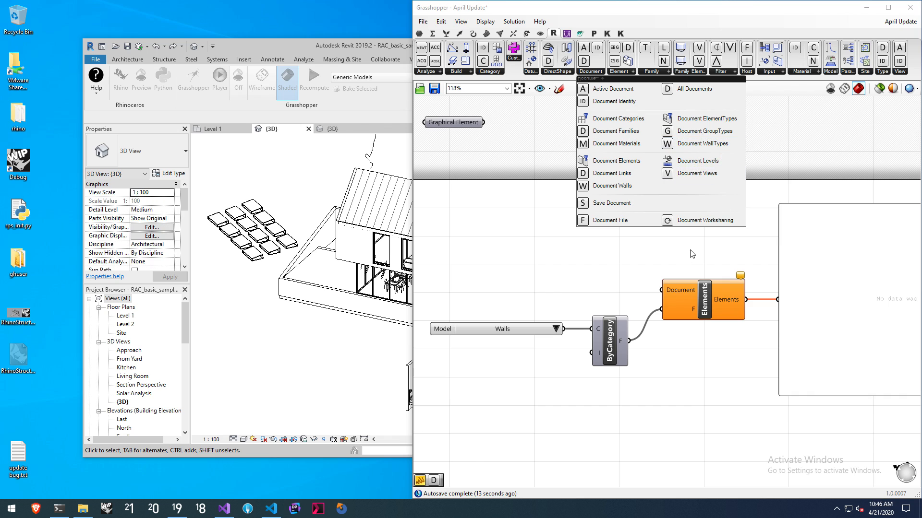
{"action": "scroll", "coordinate": [677, 243], "scroll_direction": "down", "scroll_amount": 4}
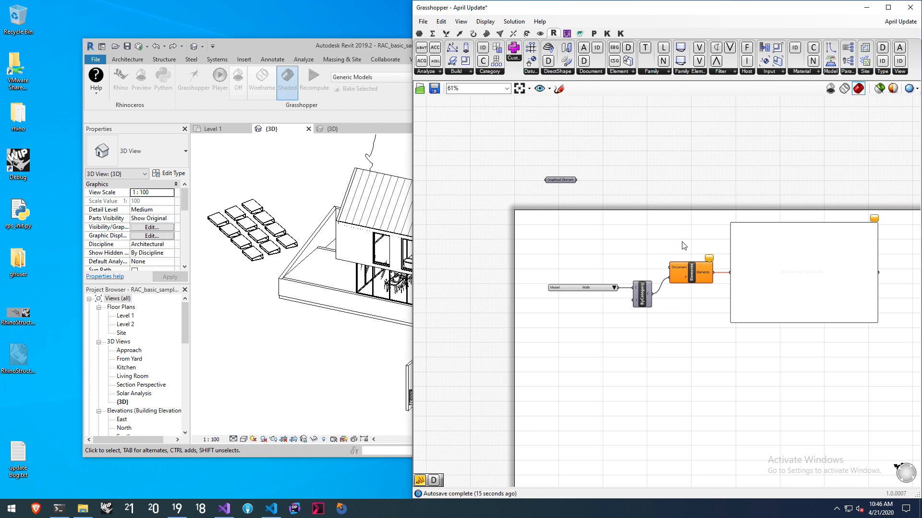
{"action": "left_click_drag", "start_coordinate": [805, 196], "coordinate": [604, 323]}
{"action": "key", "text": "Delete"}
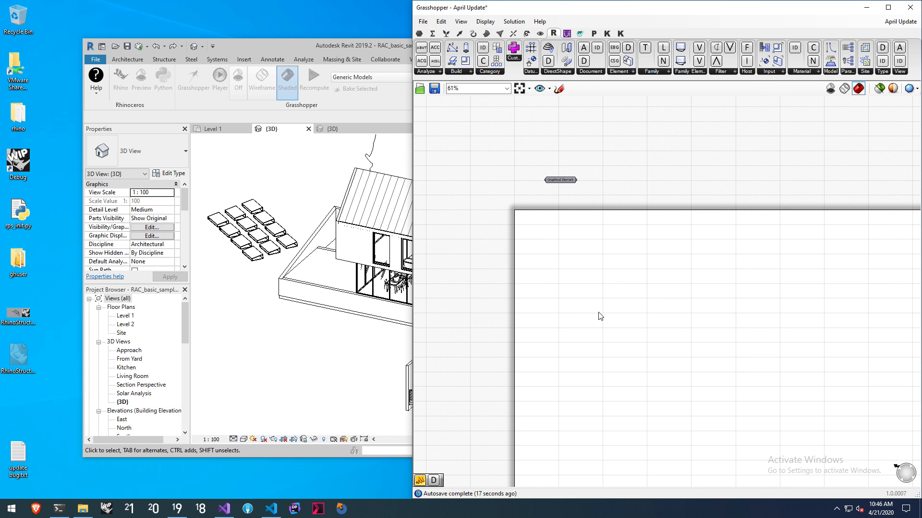
{"action": "scroll", "coordinate": [575, 191], "scroll_direction": "up", "scroll_amount": 1}
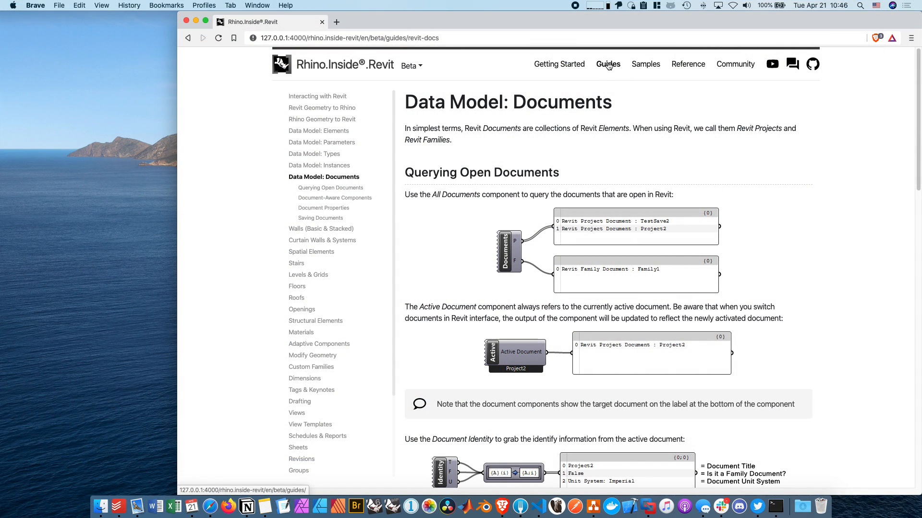
Step: In the Rhino.Inside.Revit guides in the Brave browser, look through the Walls (Basic & Stacked) and Curtain Walls & Systems pages
{"action": "left_click", "coordinate": [328, 235]}
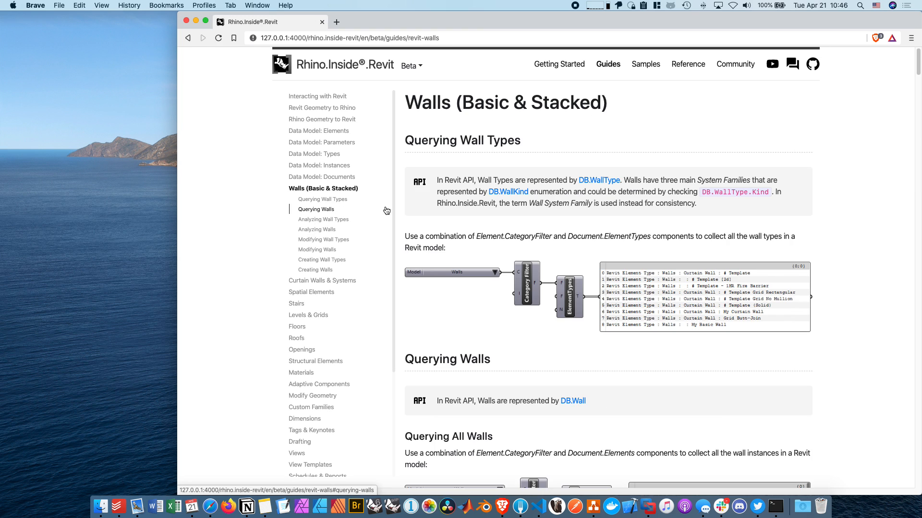
{"action": "scroll", "coordinate": [451, 243], "scroll_direction": "down", "scroll_amount": 2}
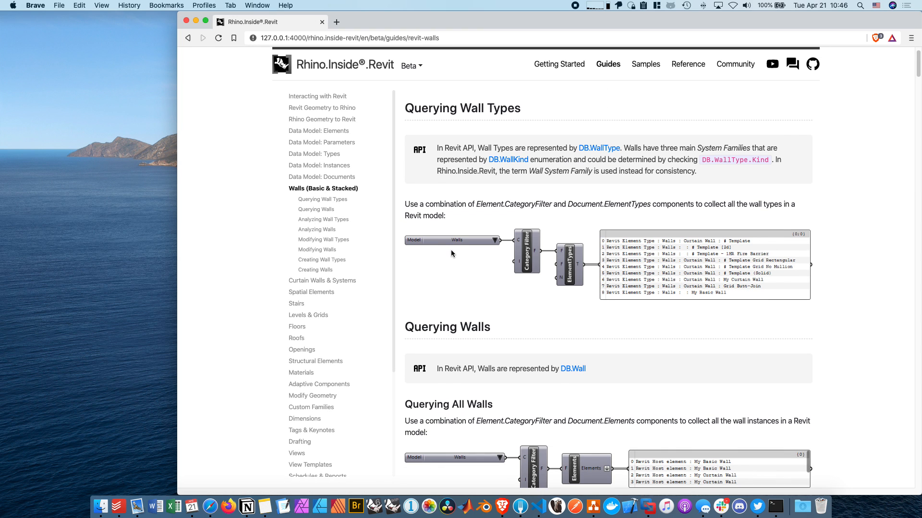
{"action": "scroll", "coordinate": [450, 250], "scroll_direction": "down", "scroll_amount": 5}
{"action": "left_click", "coordinate": [341, 281]}
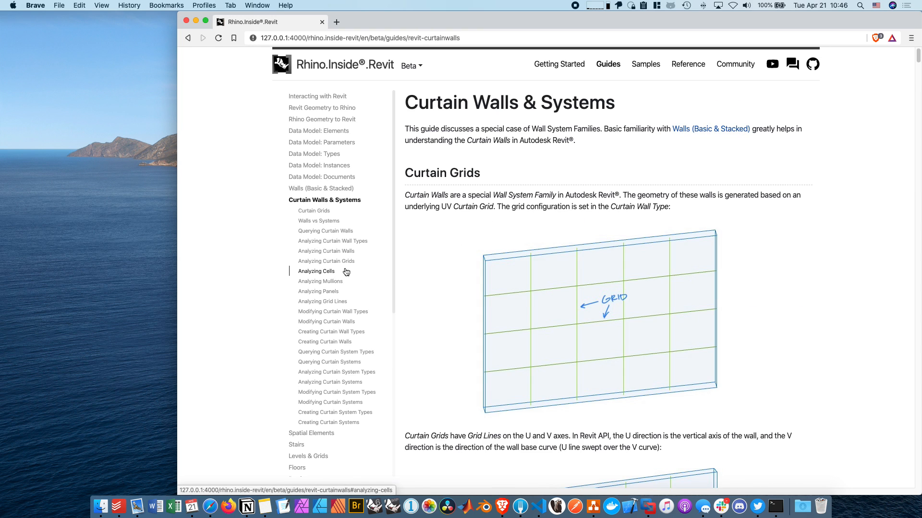
{"action": "scroll", "coordinate": [332, 460], "scroll_direction": "down", "scroll_amount": 5}
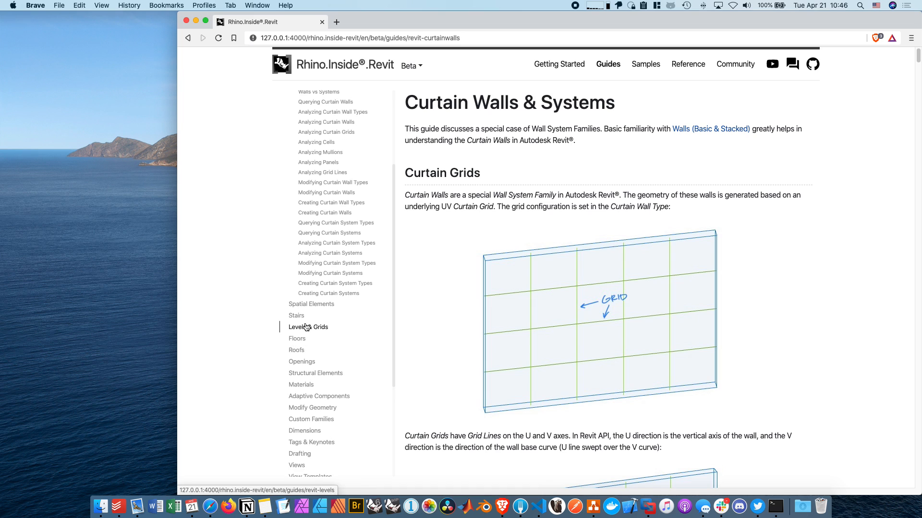
{"action": "scroll", "coordinate": [319, 403], "scroll_direction": "up", "scroll_amount": 6}
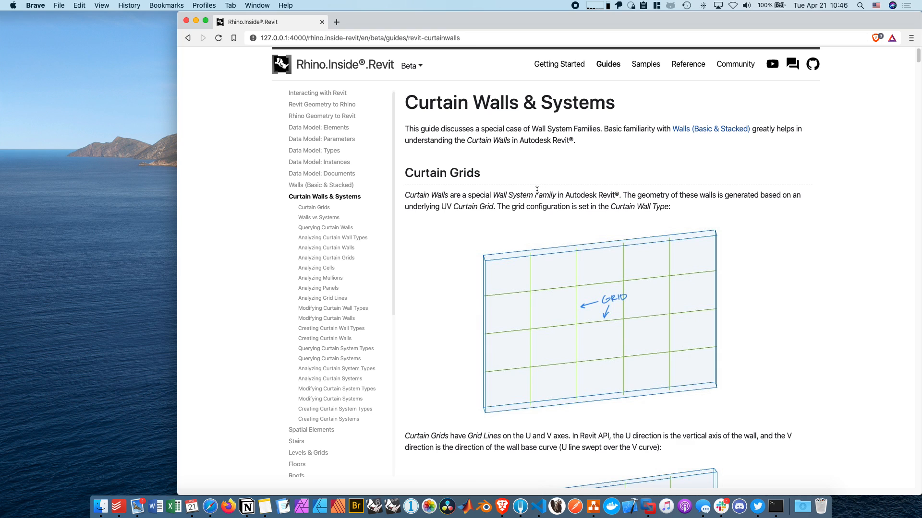
Step: Review the wall querying examples in the Walls (Basic & Stacked) guide and open the Spatial Elements guide
{"action": "left_click", "coordinate": [338, 187]}
{"action": "scroll", "coordinate": [457, 206], "scroll_direction": "down", "scroll_amount": 5}
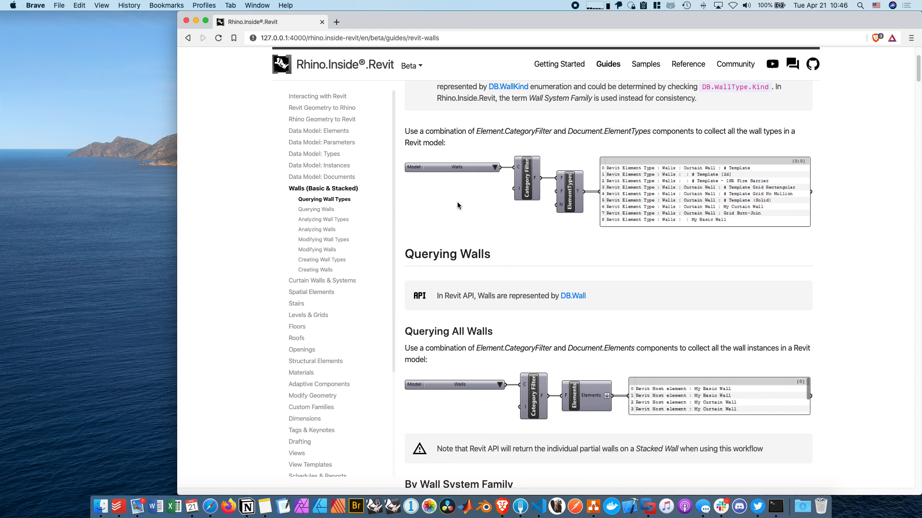
{"action": "left_click", "coordinate": [321, 292]}
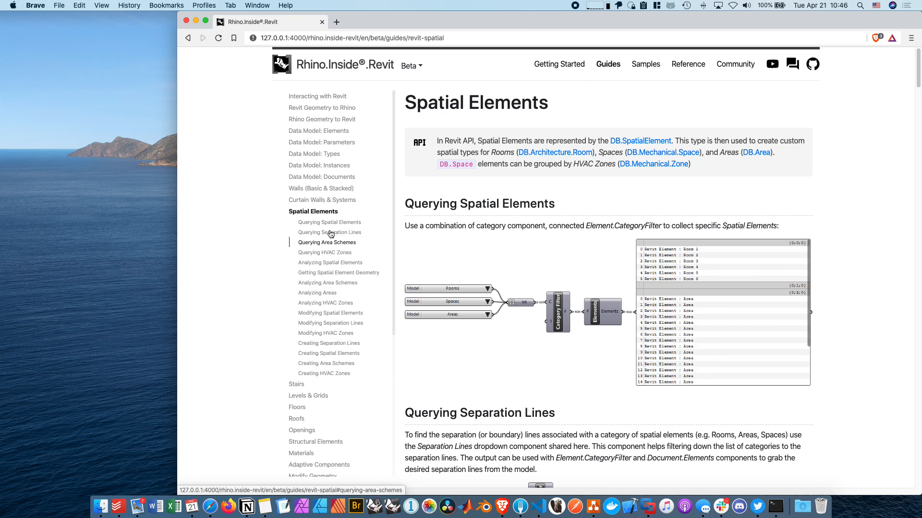
Step: Read through the Curtain Walls & Systems guide from Curtain Grids to the Walls vs Systems section
{"action": "left_click", "coordinate": [329, 199]}
{"action": "scroll", "coordinate": [504, 204], "scroll_direction": "down", "scroll_amount": 6}
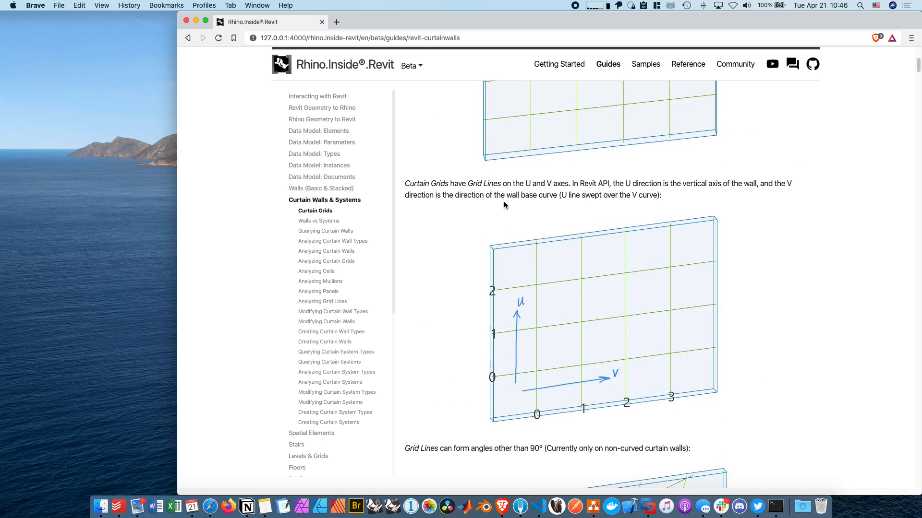
{"action": "scroll", "coordinate": [446, 211], "scroll_direction": "down", "scroll_amount": 12}
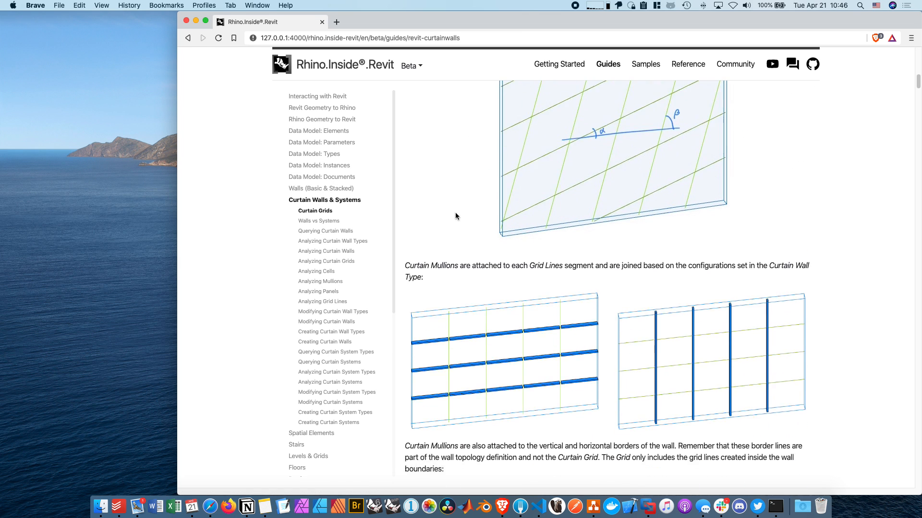
{"action": "scroll", "coordinate": [463, 214], "scroll_direction": "down", "scroll_amount": 8}
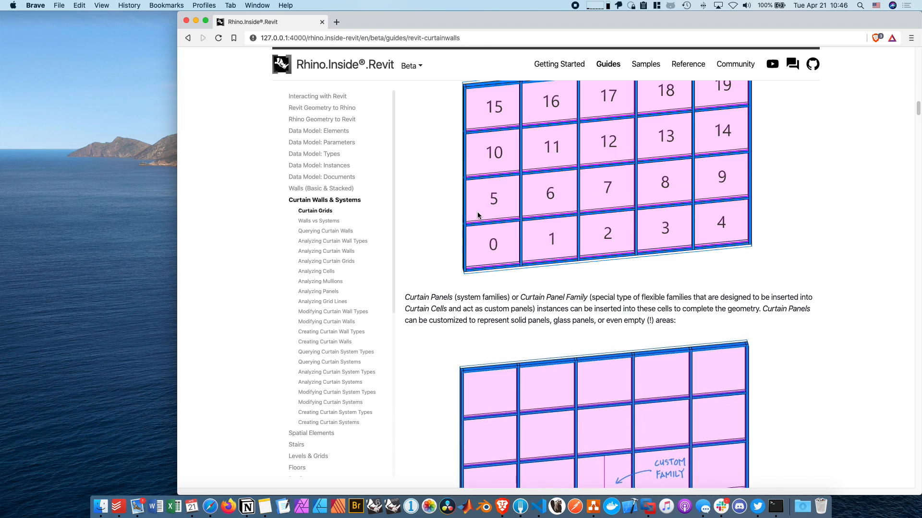
{"action": "scroll", "coordinate": [431, 305], "scroll_direction": "down", "scroll_amount": 10}
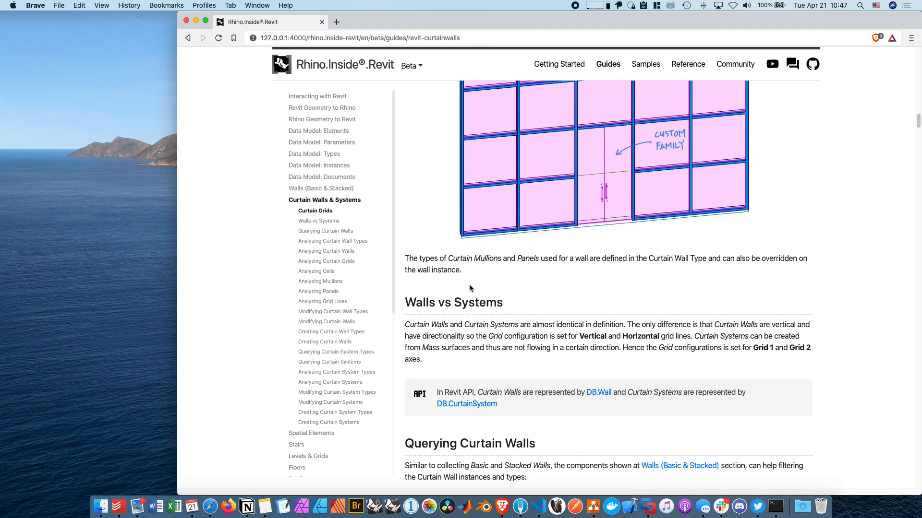
{"action": "scroll", "coordinate": [471, 291], "scroll_direction": "down", "scroll_amount": 2}
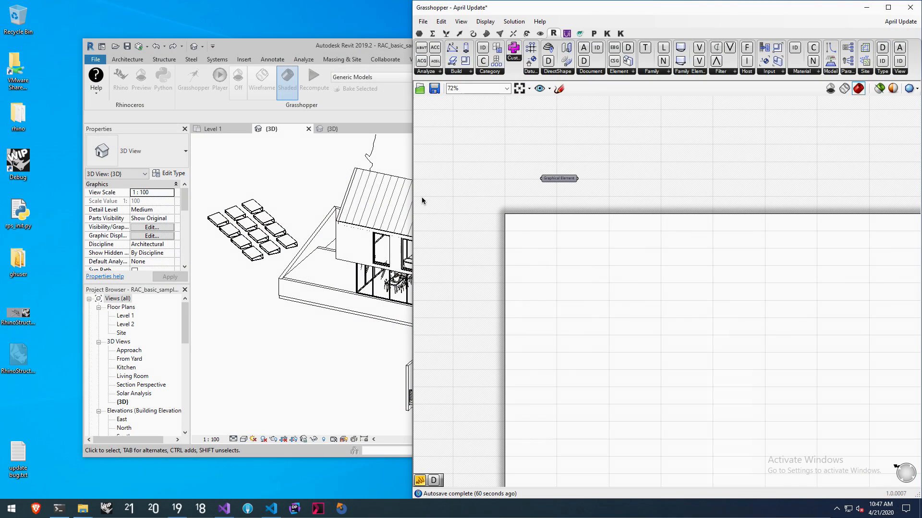
Step: Back in Grasshopper, move the Graphical Element parameter onto the empty canvas and assign the wall beside the terrace from the Revit model using multiple selection
{"action": "scroll", "coordinate": [475, 185], "scroll_direction": "up", "scroll_amount": 2}
{"action": "scroll", "coordinate": [521, 215], "scroll_direction": "up", "scroll_amount": 1}
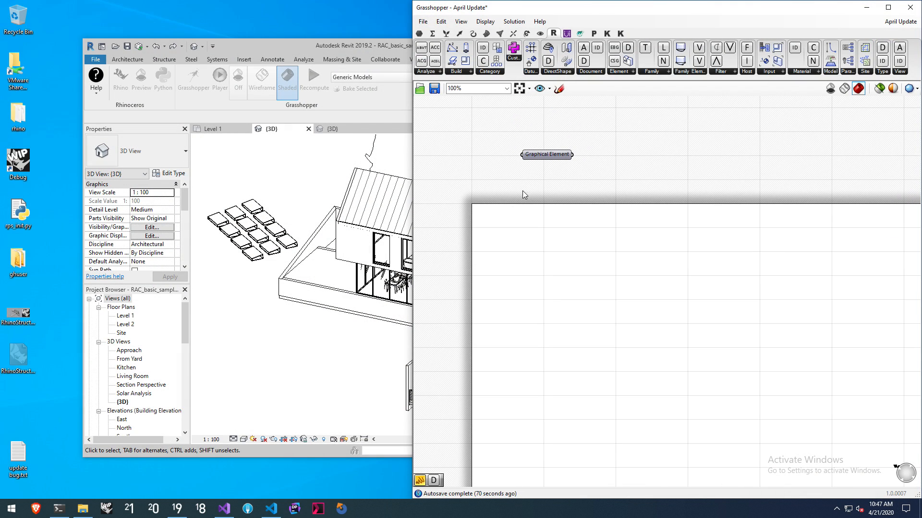
{"action": "left_click_drag", "start_coordinate": [547, 154], "coordinate": [550, 268]}
{"action": "right_click", "coordinate": [559, 270]}
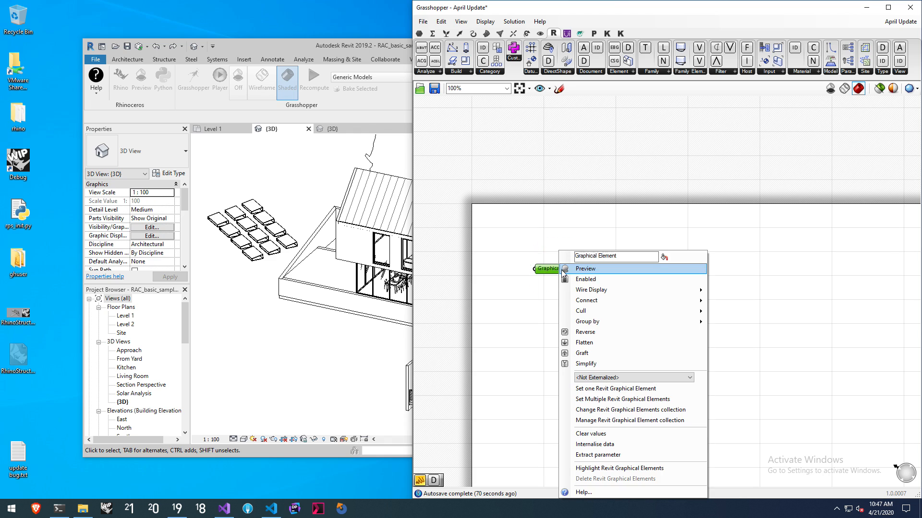
{"action": "left_click", "coordinate": [622, 399]}
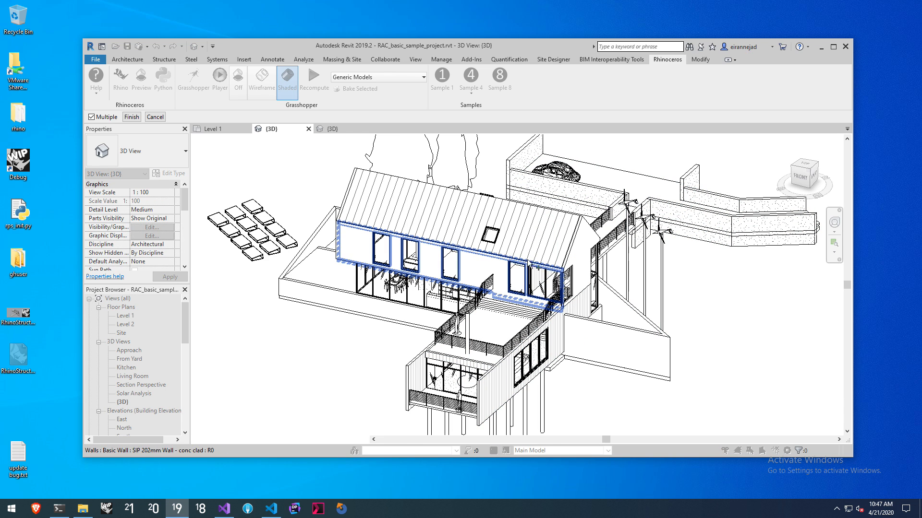
{"action": "left_click", "coordinate": [598, 337]}
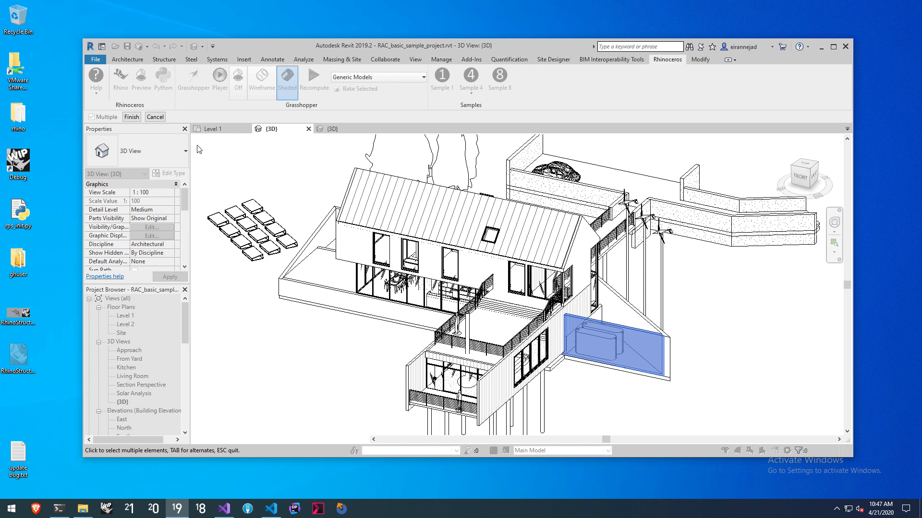
{"action": "left_click", "coordinate": [131, 117]}
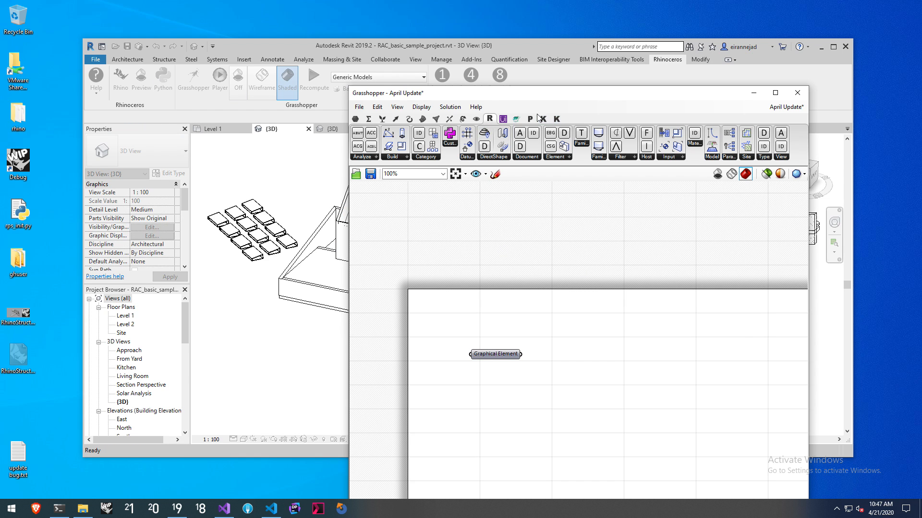
Step: Add an Analyze Wall component, connect Graphical Element to its W input, and align the parameter with that input
{"action": "left_click_drag", "start_coordinate": [500, 97], "coordinate": [921, 28]}
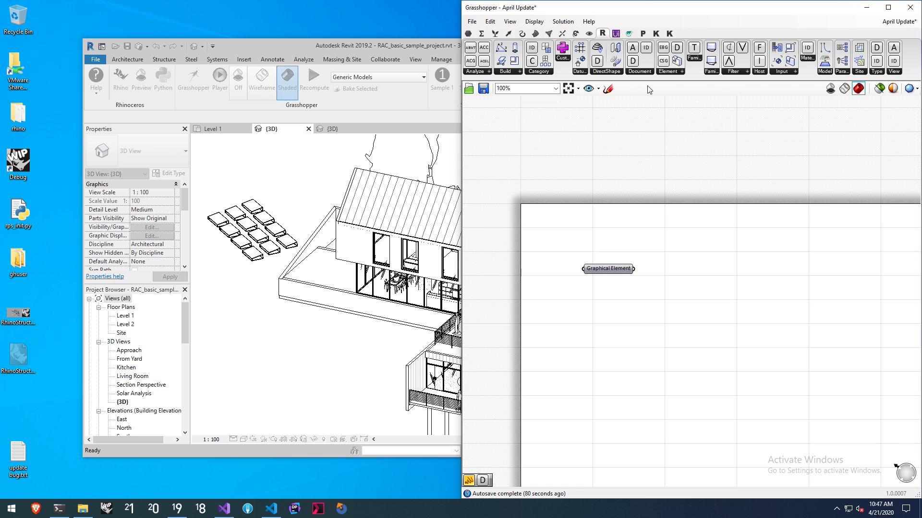
{"action": "left_click", "coordinate": [474, 72]}
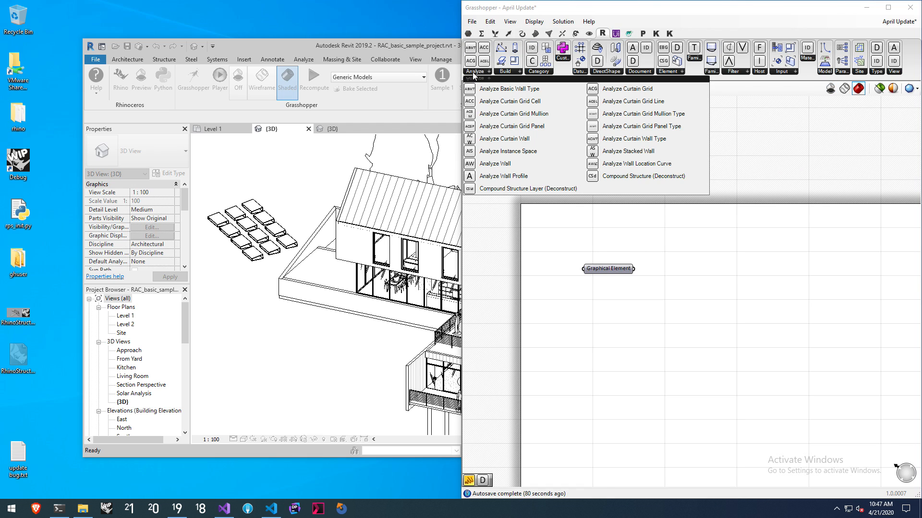
{"action": "left_click_drag", "start_coordinate": [526, 144], "coordinate": [687, 286]}
{"action": "left_click_drag", "start_coordinate": [635, 269], "coordinate": [703, 289]}
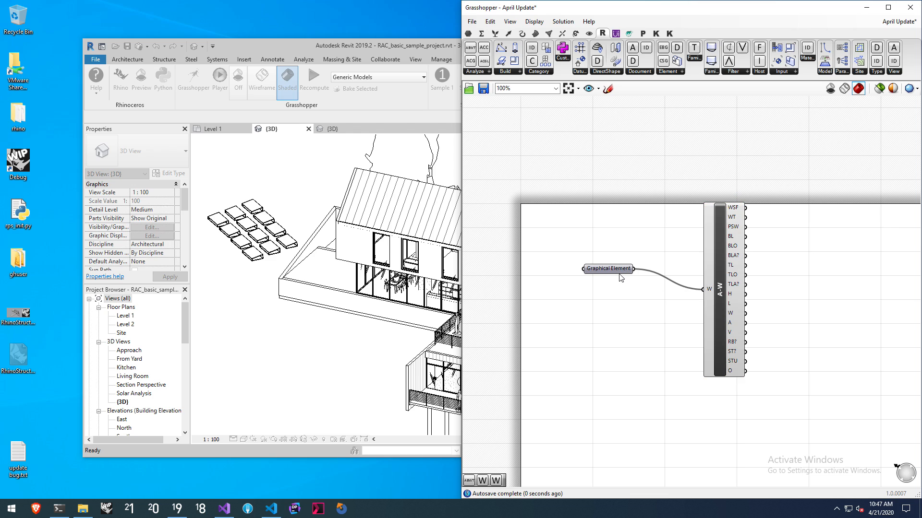
{"action": "left_click_drag", "start_coordinate": [618, 270], "coordinate": [659, 291]}
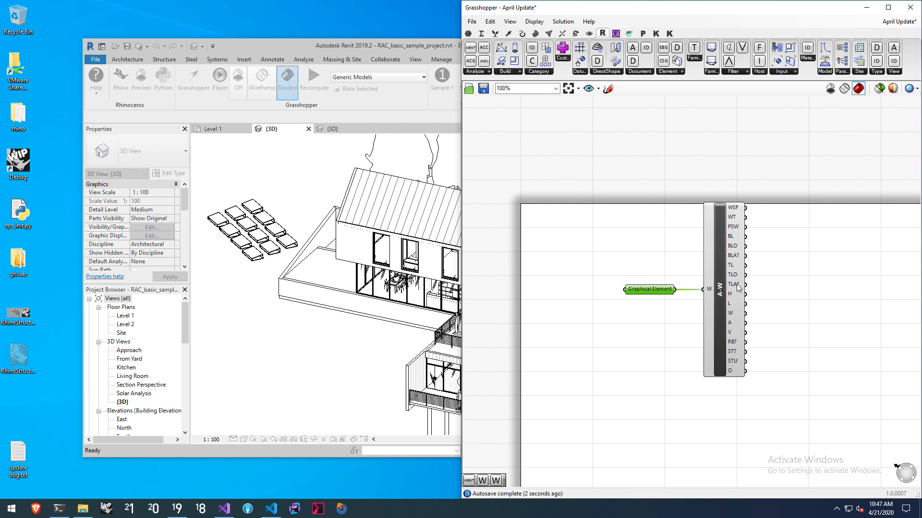
Step: Turn on Draw Full Names so the Analyze Wall component displays full parameter names
{"action": "left_click", "coordinate": [534, 21]}
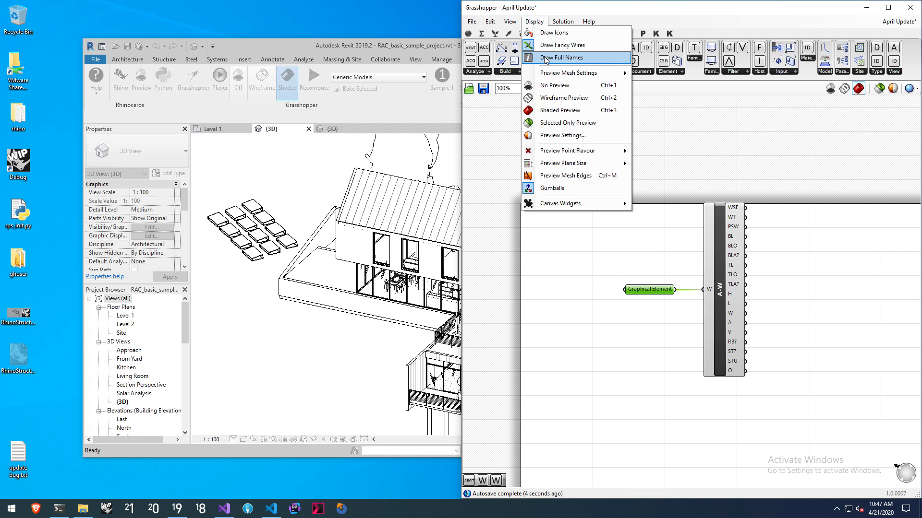
{"action": "left_click", "coordinate": [547, 55]}
{"action": "right_click_drag", "start_coordinate": [692, 219], "coordinate": [641, 212]}
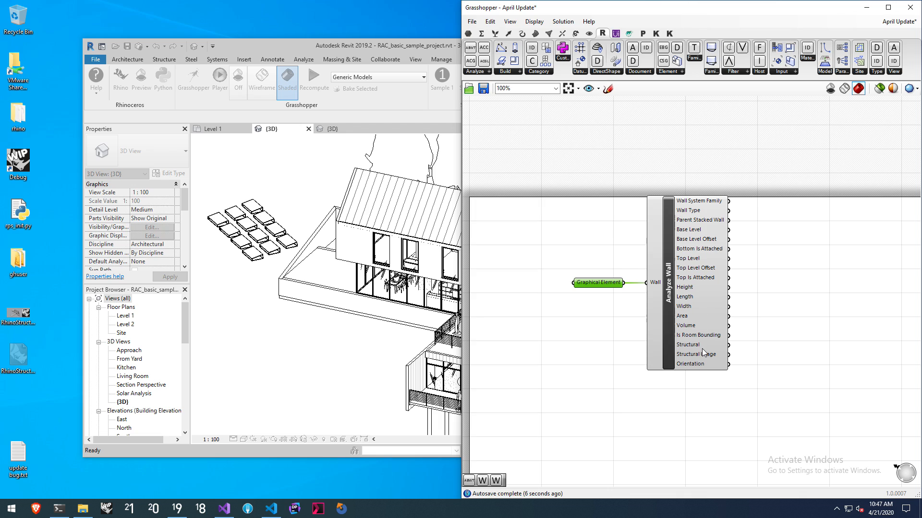
Step: Turn off Draw Full Names, delete the Analyze Wall component while keeping the Graphical Element parameter, and shift that parameter slightly
{"action": "left_click", "coordinate": [534, 22]}
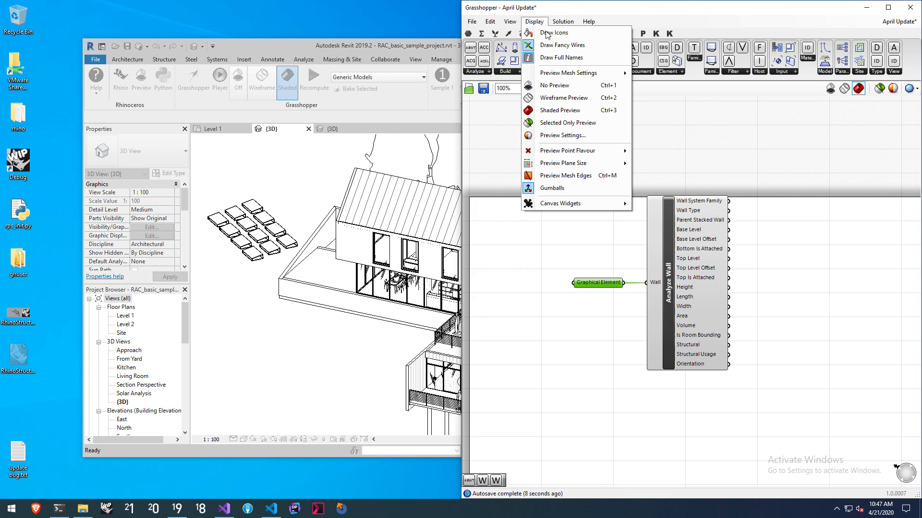
{"action": "left_click", "coordinate": [552, 56]}
{"action": "left_click_drag", "start_coordinate": [735, 243], "coordinate": [549, 322]}
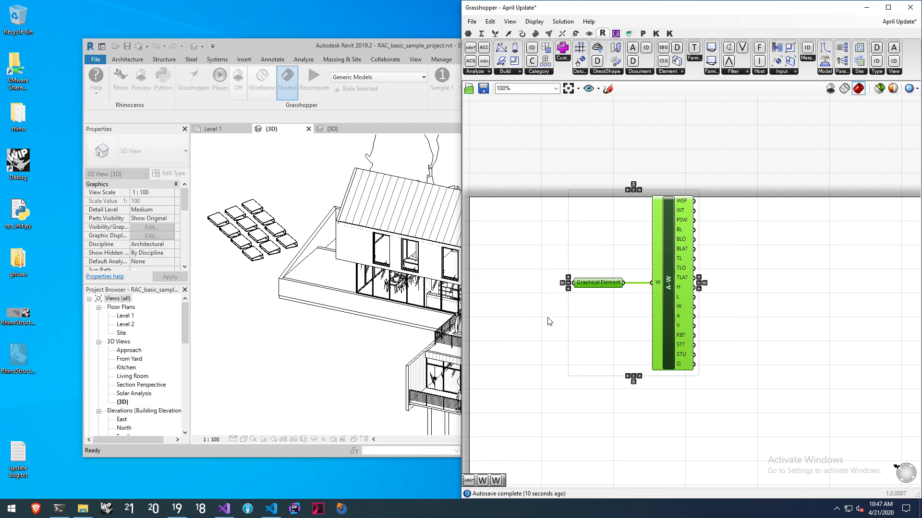
{"action": "key", "text": "Delete"}
{"action": "key", "text": "ctrl+z"}
{"action": "left_click", "coordinate": [728, 247]}
{"action": "left_click", "coordinate": [680, 247]}
{"action": "key", "text": "Delete"}
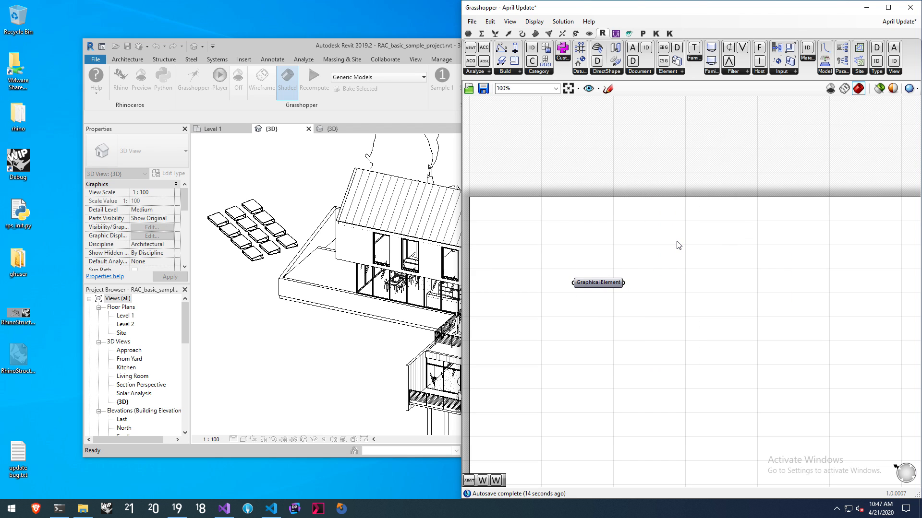
{"action": "left_click_drag", "start_coordinate": [602, 288], "coordinate": [575, 303]}
Step: Switch to Revit, activate the {3D} view of Curtain Walls.rvt, and orbit to see the curtain walls
{"action": "left_click", "coordinate": [298, 158]}
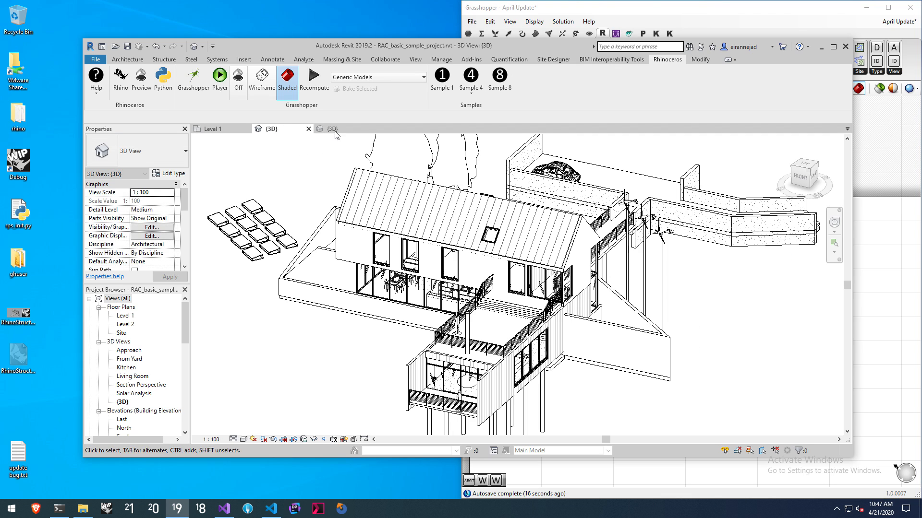
{"action": "left_click", "coordinate": [334, 130]}
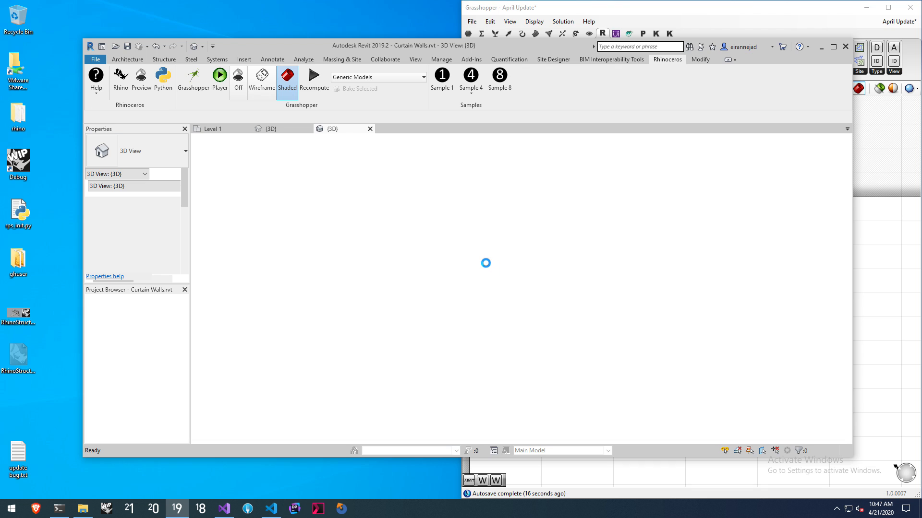
{"action": "middle_click_drag", "start_coordinate": [496, 262], "coordinate": [545, 226], "text": "shift"}
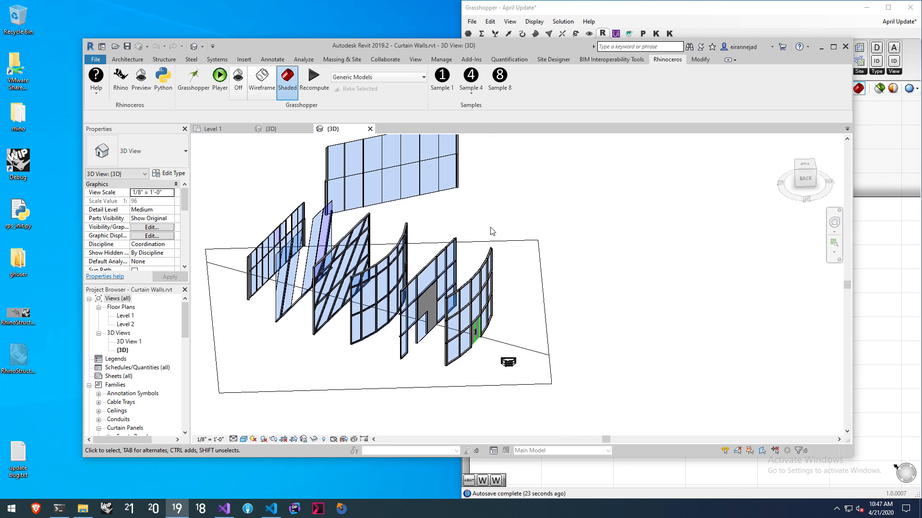
Step: Back in Grasshopper, assign the curved curtain wall with the door to the Graphical Element parameter as a single element, and dock Grasshopper beside Revit
{"action": "left_click", "coordinate": [889, 296]}
{"action": "right_click", "coordinate": [576, 297]}
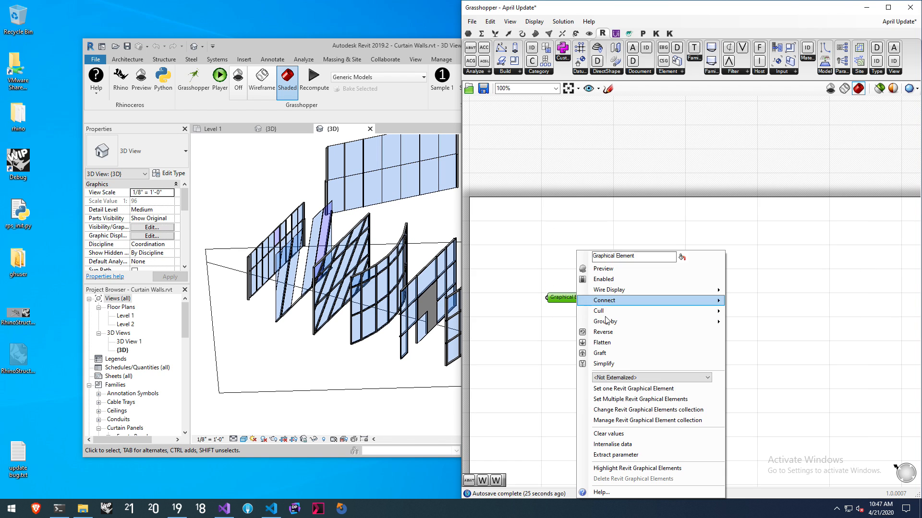
{"action": "left_click", "coordinate": [624, 389]}
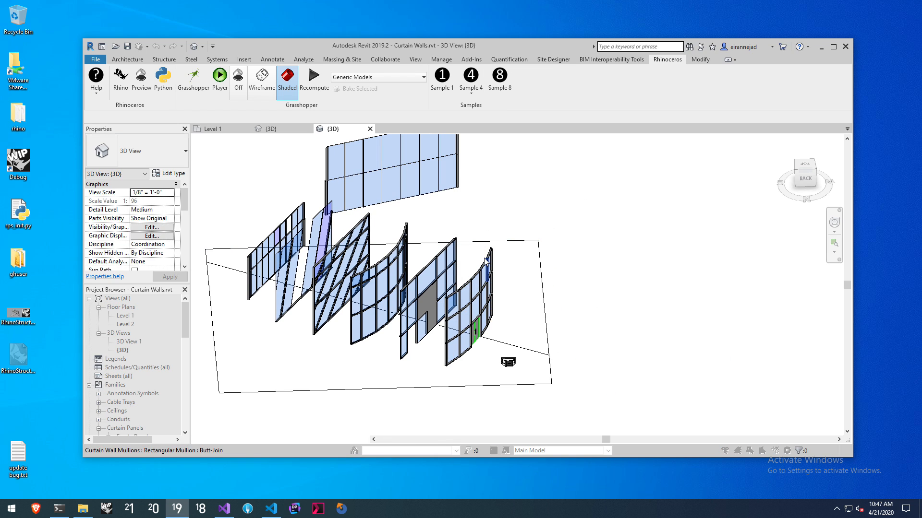
{"action": "scroll", "coordinate": [484, 255], "scroll_direction": "up", "scroll_amount": 2}
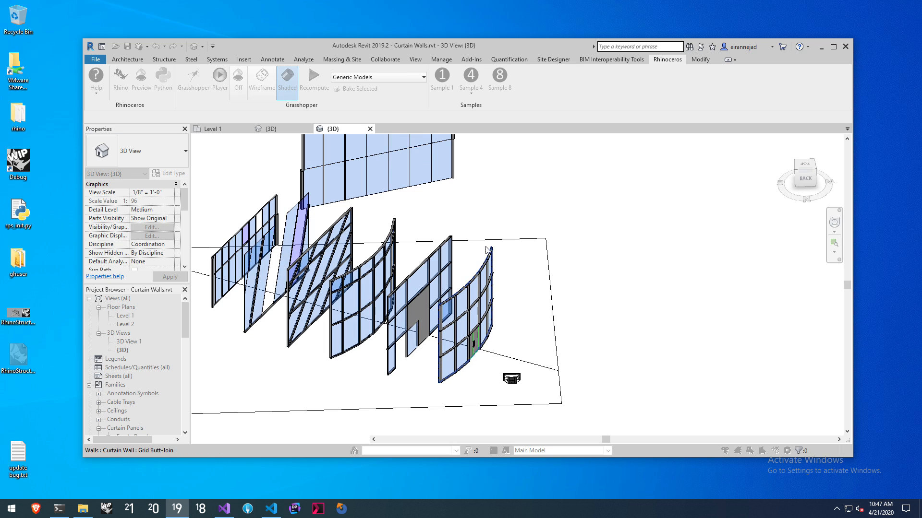
{"action": "left_click", "coordinate": [487, 251]}
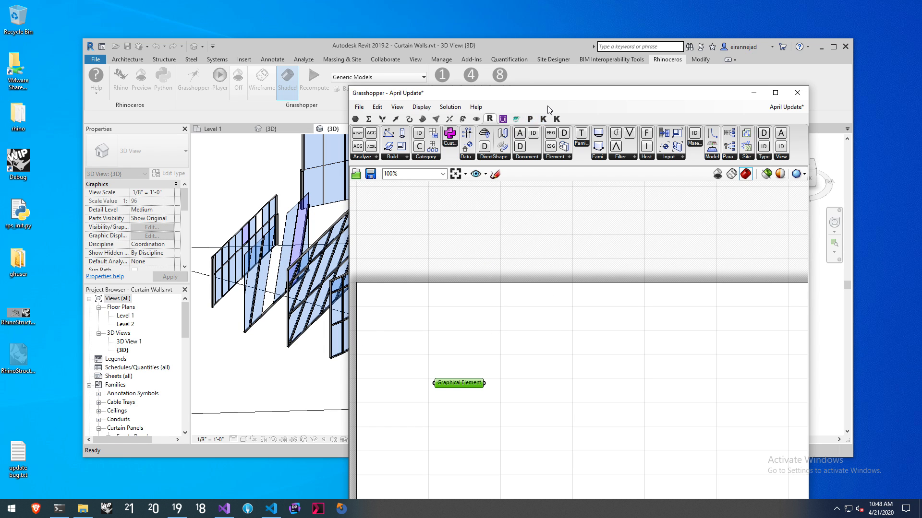
{"action": "key", "text": "super+Right"}
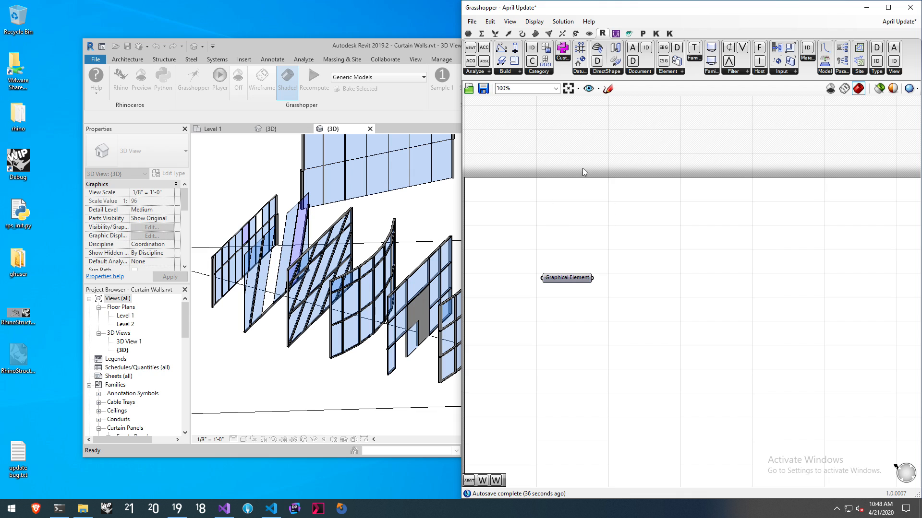
Step: Add an Analyze Curtain Wall component, connect Graphical Element to its CW input, and inspect the Host Wall output
{"action": "left_click", "coordinate": [485, 72]}
{"action": "left_click_drag", "start_coordinate": [530, 140], "coordinate": [690, 308]}
{"action": "left_click_drag", "start_coordinate": [592, 278], "coordinate": [627, 281]}
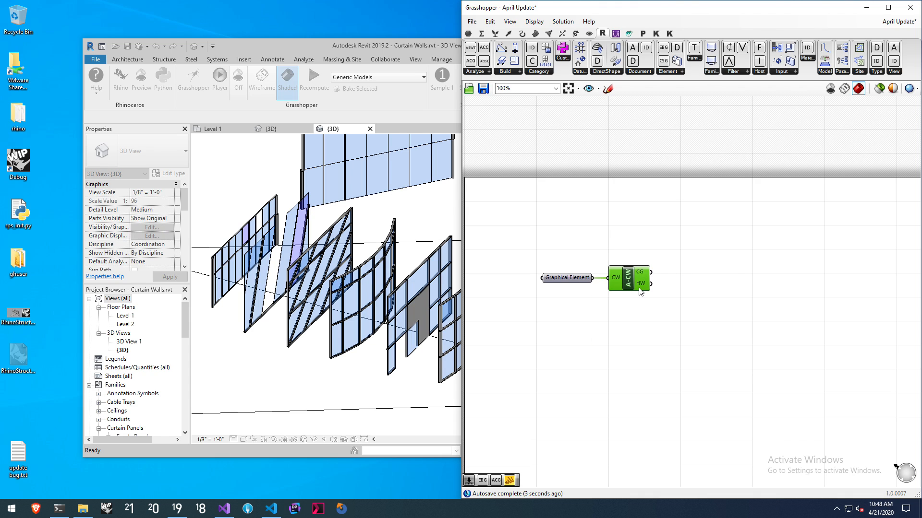
{"action": "mouse_move", "coordinate": [644, 288]}
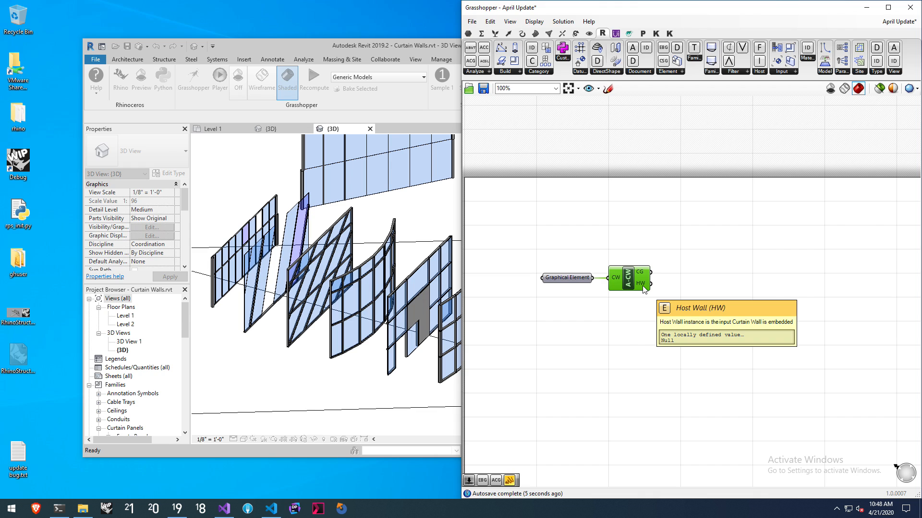
{"action": "right_click_drag", "start_coordinate": [669, 305], "coordinate": [631, 275]}
{"action": "left_click", "coordinate": [659, 307]}
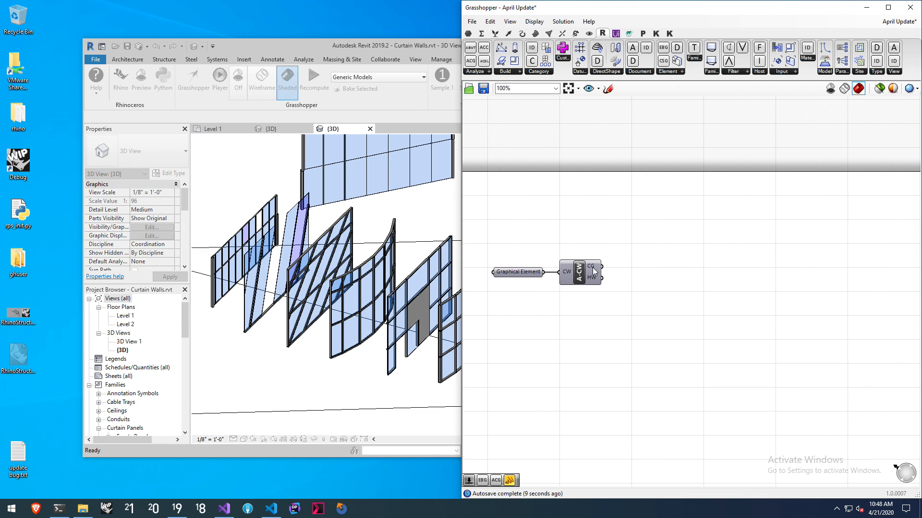
Step: Add an Analyze Curtain Grid component and connect the CG output of Analyze Curtain Wall to its CG input
{"action": "left_click", "coordinate": [475, 71]}
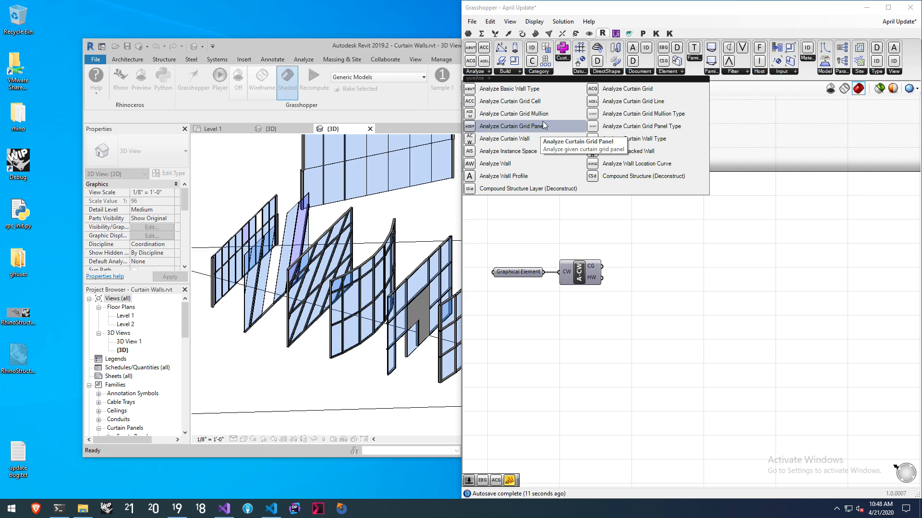
{"action": "left_click_drag", "start_coordinate": [626, 92], "coordinate": [655, 256]}
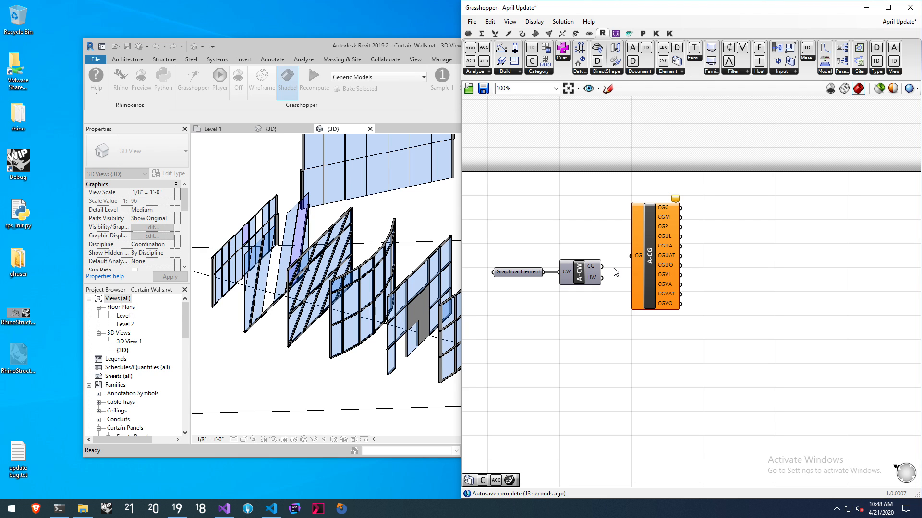
{"action": "left_click_drag", "start_coordinate": [602, 267], "coordinate": [643, 268]}
{"action": "right_click_drag", "start_coordinate": [598, 242], "coordinate": [580, 237]}
{"action": "left_click", "coordinate": [566, 224]}
Step: Disable the geometry preview for all components on the canvas
{"action": "left_click_drag", "start_coordinate": [688, 182], "coordinate": [567, 300]}
{"action": "right_click", "coordinate": [634, 275]}
{"action": "left_click", "coordinate": [700, 232]}
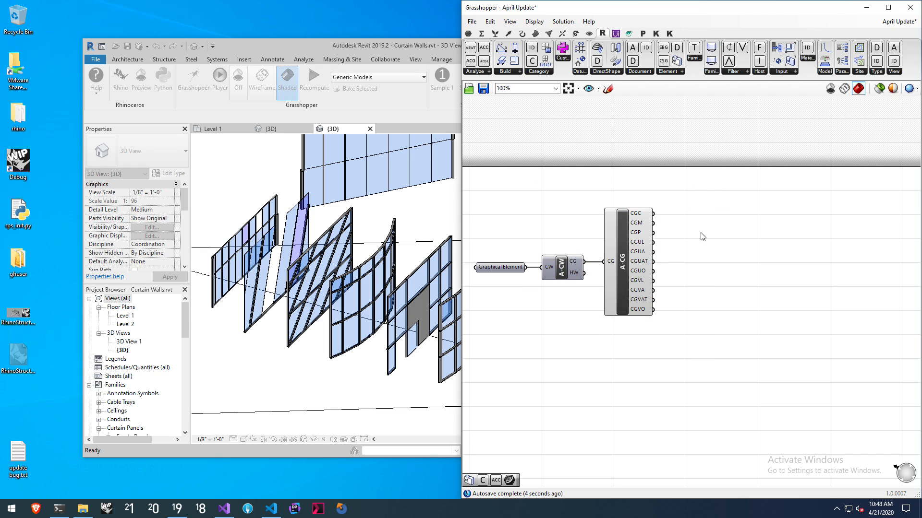
{"action": "key", "text": "ctrl+a"}
{"action": "key", "text": "space"}
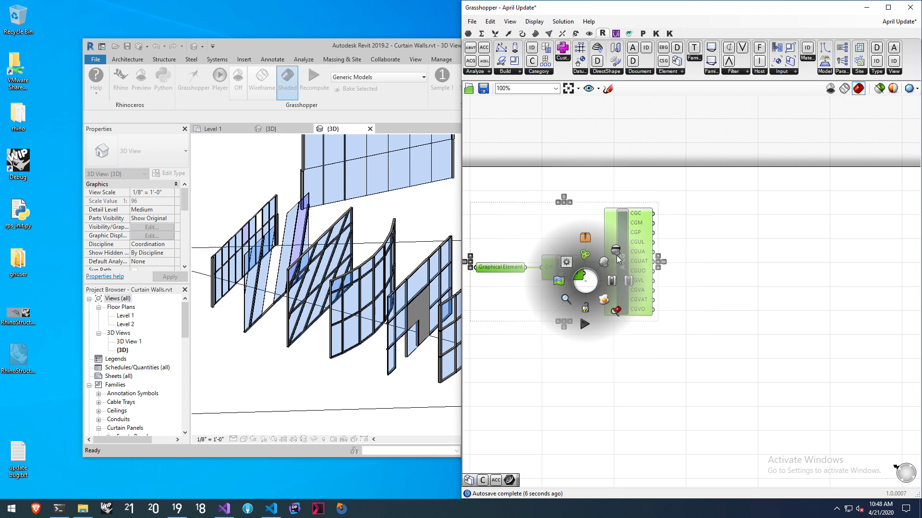
{"action": "left_click", "coordinate": [617, 256]}
{"action": "left_click", "coordinate": [686, 246]}
Step: Add an Element Geometry component and connect the curtain grid mullions output (CGM) to its Element input
{"action": "right_click_drag", "start_coordinate": [708, 238], "coordinate": [652, 243]}
{"action": "double_click", "coordinate": [652, 244]}
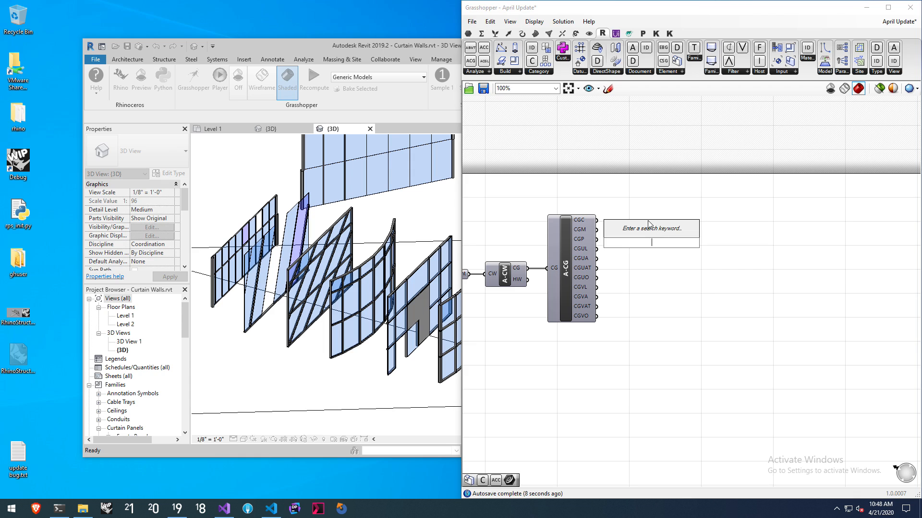
{"action": "type", "text": "element g"}
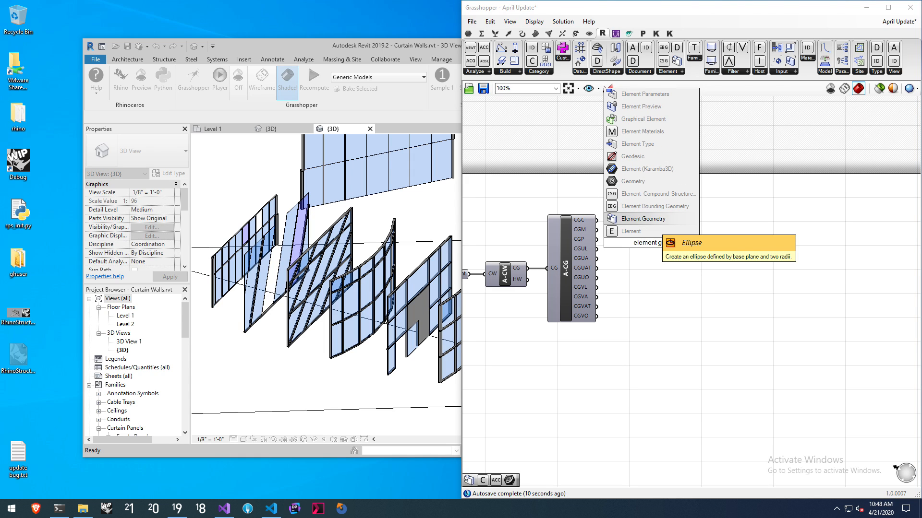
{"action": "key", "text": "Return"}
{"action": "left_click_drag", "start_coordinate": [597, 229], "coordinate": [783, 247]}
Step: Turn on Draw Full Names and space out the Analyze Curtain Wall, Analyze Curtain Grid and Element Geometry components
{"action": "left_click", "coordinate": [534, 22]}
{"action": "left_click", "coordinate": [552, 55]}
{"action": "left_click_drag", "start_coordinate": [609, 266], "coordinate": [677, 268]}
{"action": "left_click_drag", "start_coordinate": [482, 273], "coordinate": [511, 272]}
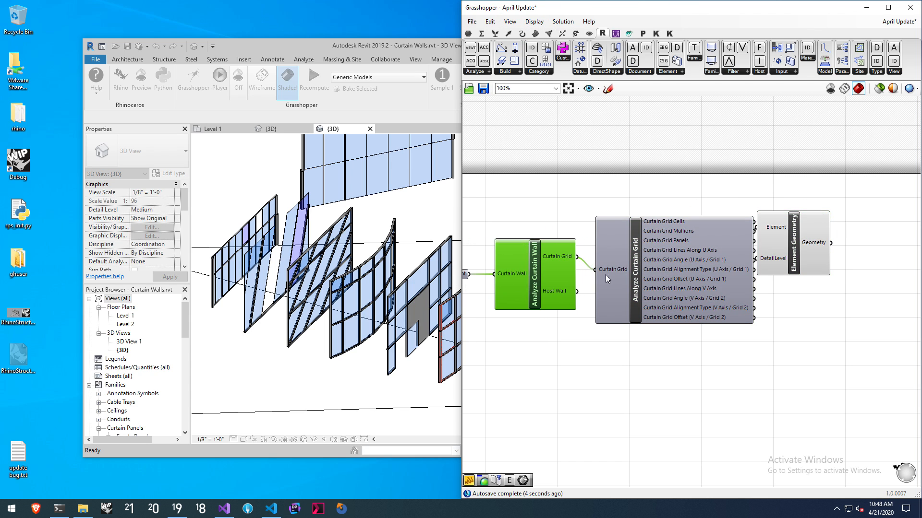
{"action": "left_click_drag", "start_coordinate": [660, 271], "coordinate": [659, 259]}
{"action": "right_click_drag", "start_coordinate": [658, 258], "coordinate": [513, 261]}
{"action": "left_click", "coordinate": [659, 253]}
{"action": "left_click_drag", "start_coordinate": [658, 253], "coordinate": [687, 243]}
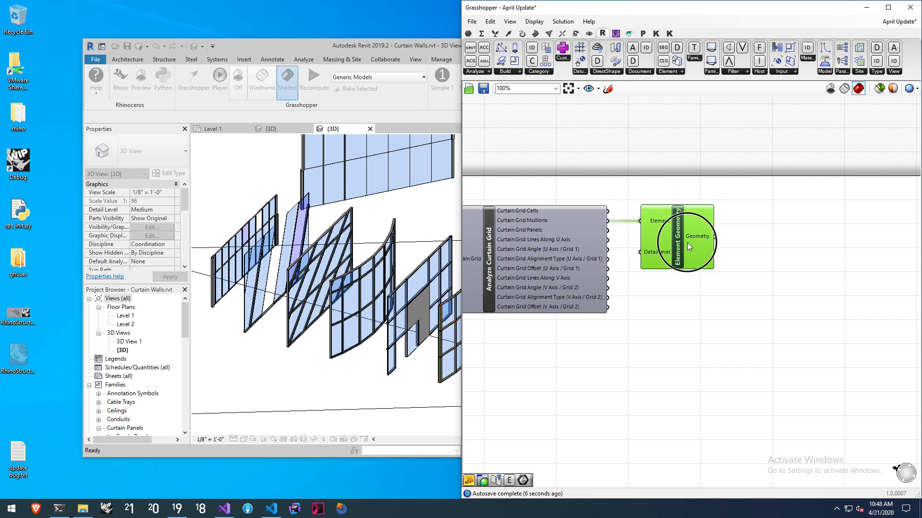
{"action": "right_click_drag", "start_coordinate": [620, 258], "coordinate": [648, 255]}
{"action": "right_click_drag", "start_coordinate": [550, 220], "coordinate": [594, 222]}
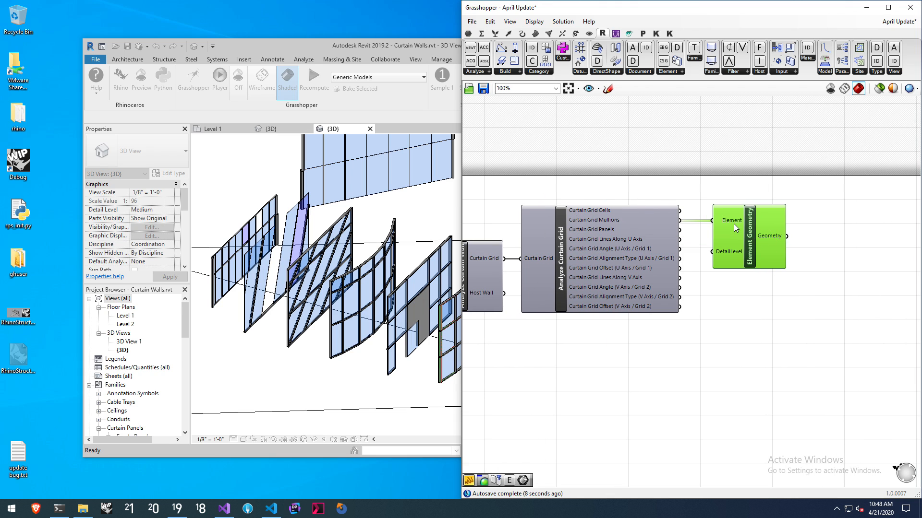
{"action": "left_click", "coordinate": [789, 301]}
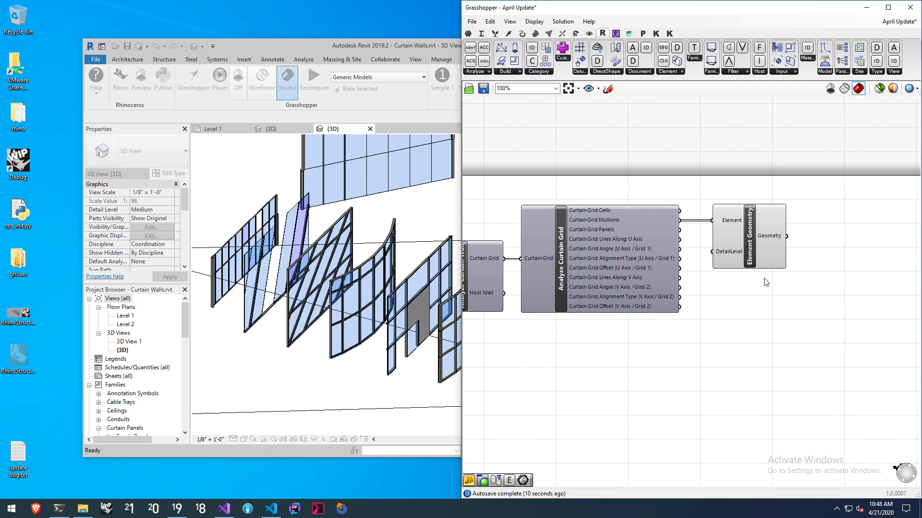
Step: Switch to Revit and open the Rhino window from the Rhinoceros tools
{"action": "left_click", "coordinate": [280, 161]}
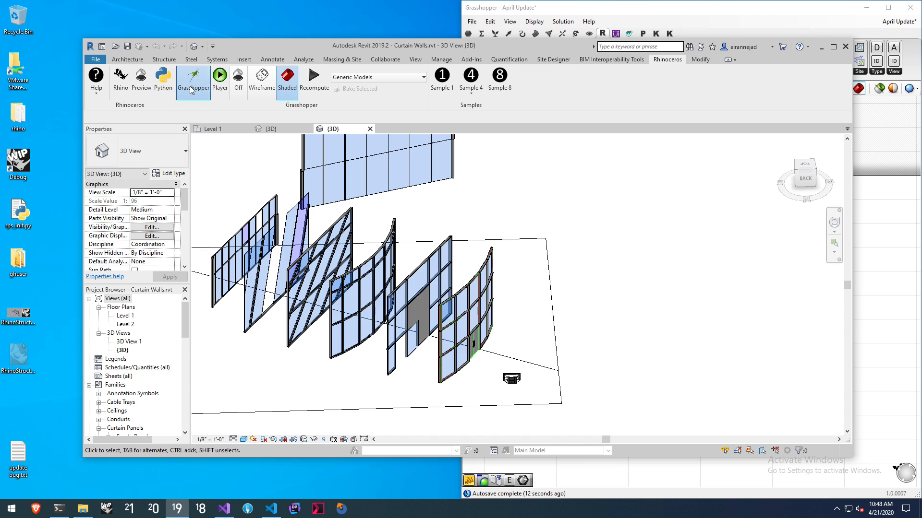
{"action": "left_click", "coordinate": [193, 77]}
{"action": "left_click", "coordinate": [128, 76]}
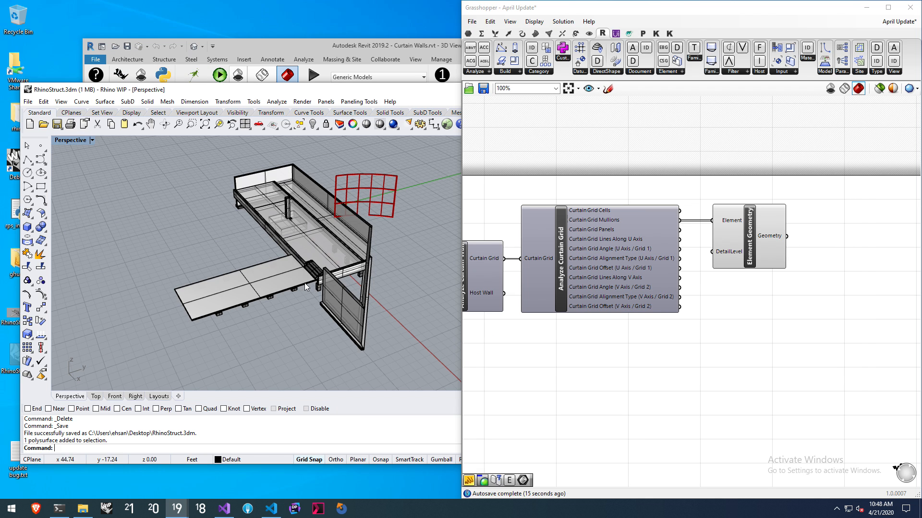
{"action": "left_click", "coordinate": [304, 281]}
{"action": "type", "text": "New"}
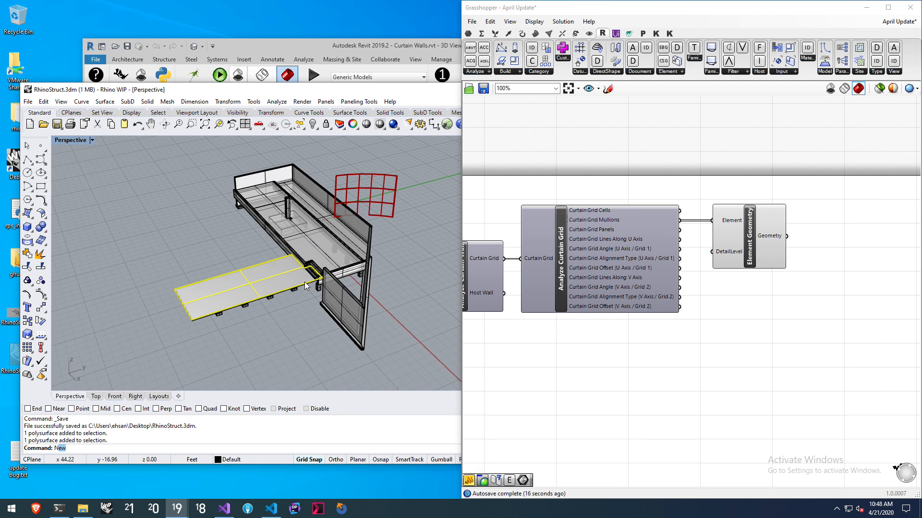
{"action": "left_click", "coordinate": [315, 315]}
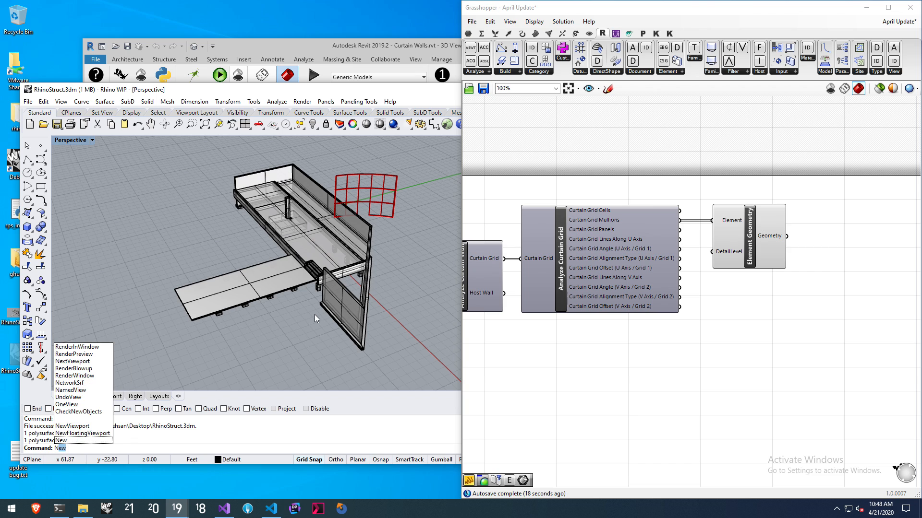
{"action": "key", "text": "Escape"}
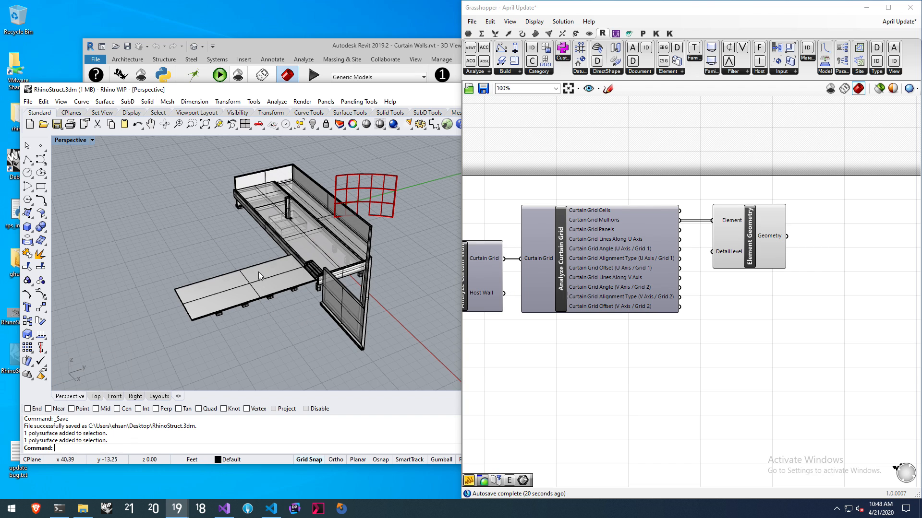
Step: Create a new Rhino document from the Large Objects - Feet.3dm template and maximize its Perspective viewport
{"action": "left_click", "coordinate": [30, 124]}
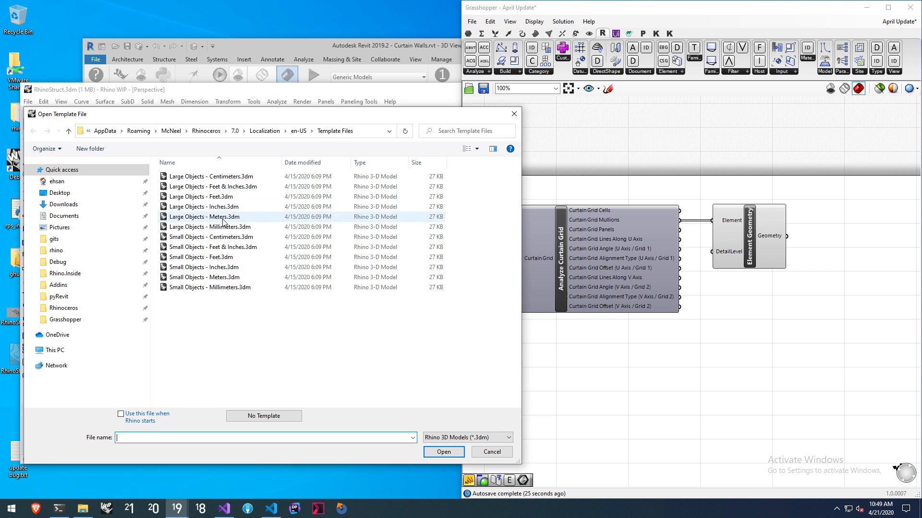
{"action": "double_click", "coordinate": [221, 198]}
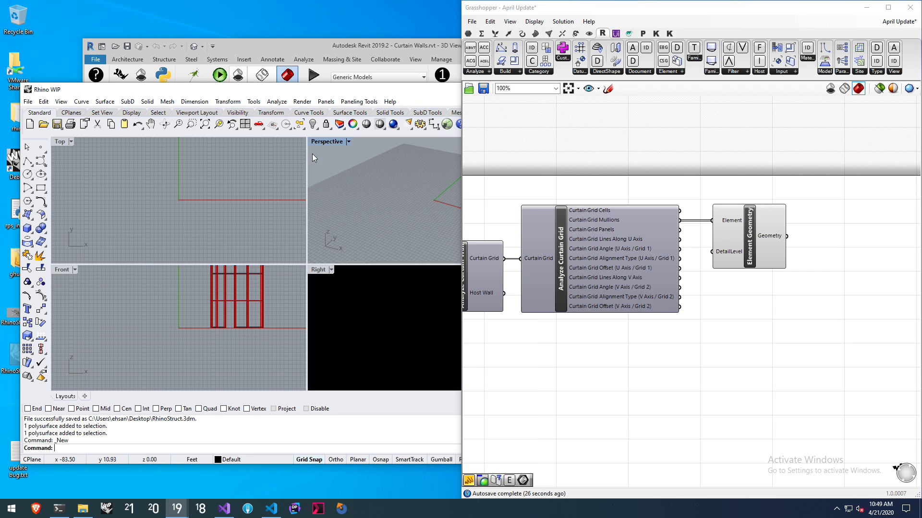
{"action": "double_click", "coordinate": [321, 143]}
Step: Float a copy of the Perspective viewport in its own window and close the main Rhino window
{"action": "left_click_drag", "start_coordinate": [73, 140], "coordinate": [134, 89], "text": "ctrl"}
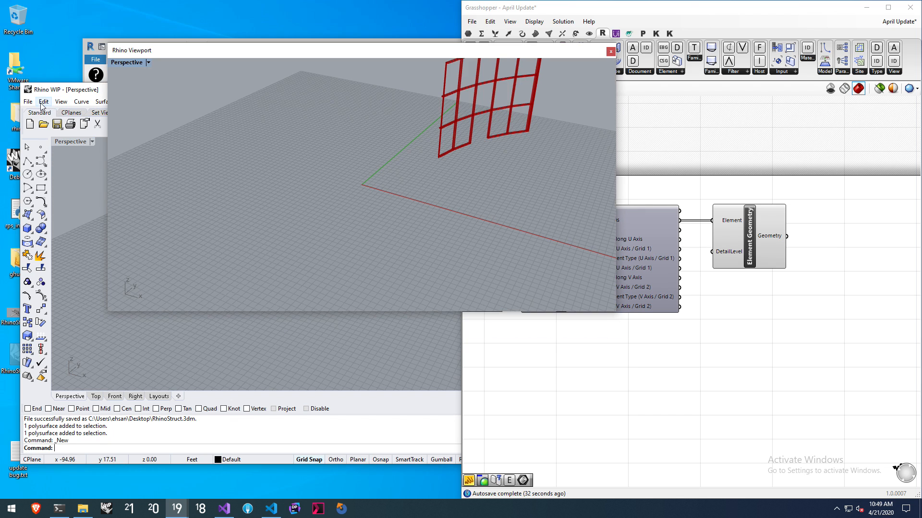
{"action": "left_click", "coordinate": [28, 101]}
{"action": "left_click", "coordinate": [57, 314]}
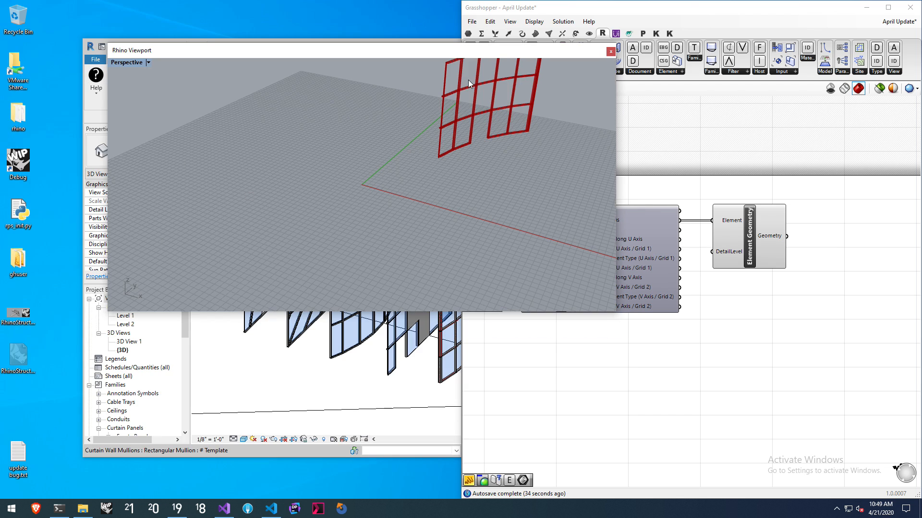
Step: Move and narrow the floating Rhino viewport so it fits beside Grasshopper, and frame the curtain wall mullions in it
{"action": "left_click_drag", "start_coordinate": [487, 53], "coordinate": [408, 204]}
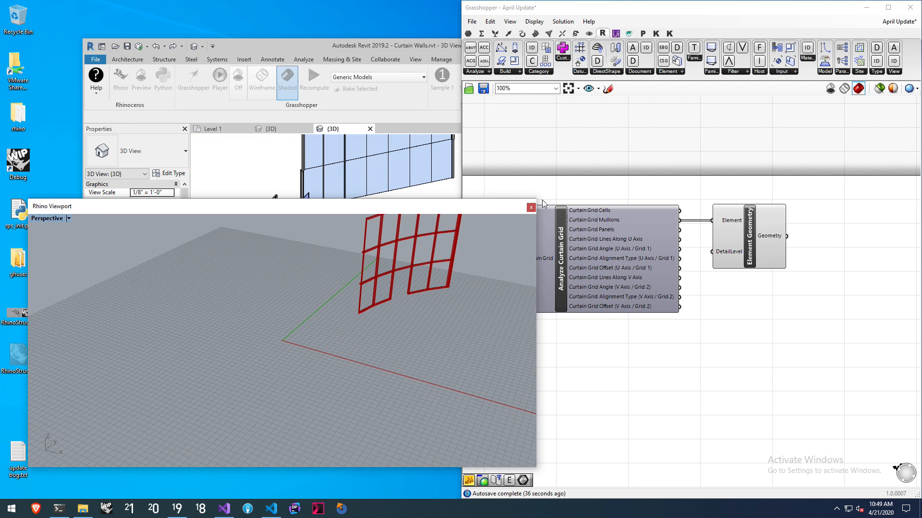
{"action": "left_click_drag", "start_coordinate": [536, 198], "coordinate": [411, 204]}
{"action": "right_click_drag", "start_coordinate": [267, 329], "coordinate": [182, 323]}
{"action": "scroll", "coordinate": [221, 340], "scroll_direction": "up", "scroll_amount": 5}
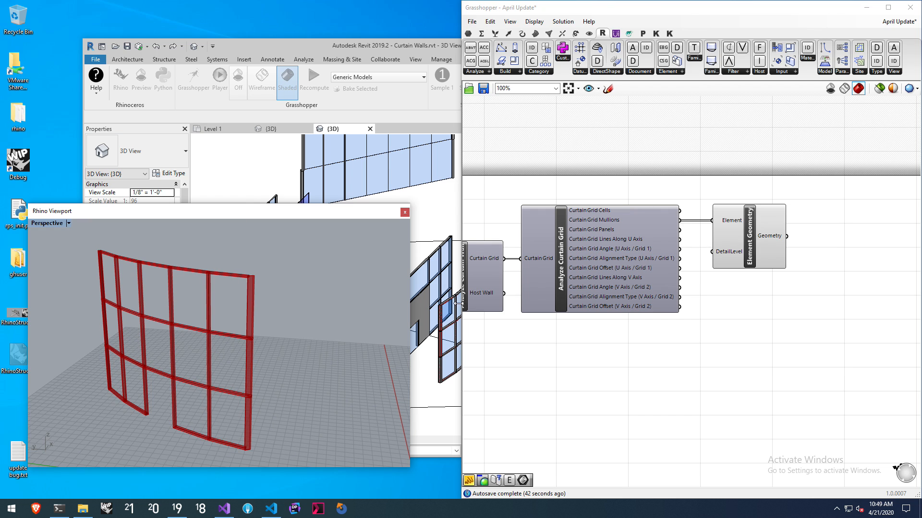
Step: Feed the Curtain Grid Panels output into the Element Geometry component's Element input to preview the panels instead of the mullions
{"action": "scroll", "coordinate": [235, 342], "scroll_direction": "up", "scroll_amount": 4}
{"action": "right_click_drag", "start_coordinate": [235, 342], "coordinate": [310, 343]}
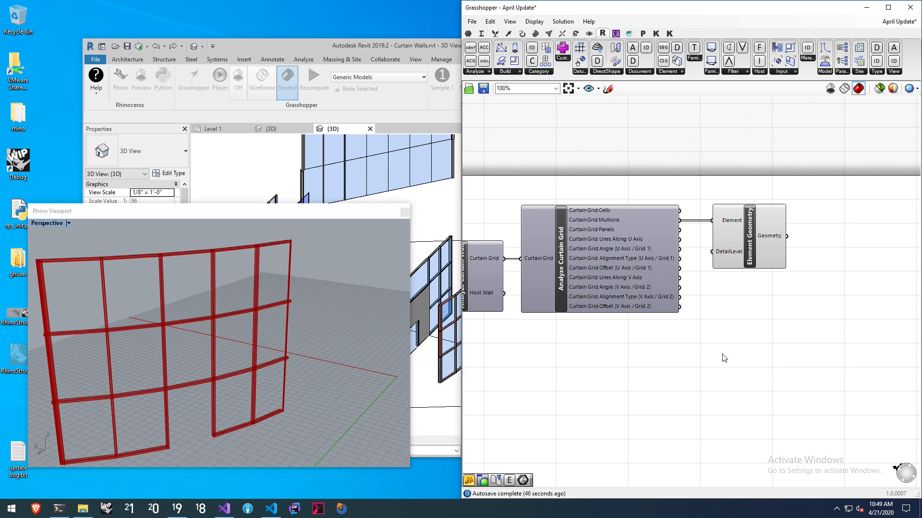
{"action": "left_click_drag", "start_coordinate": [680, 230], "coordinate": [711, 221]}
{"action": "mouse_move", "coordinate": [294, 329]}
{"action": "right_mouse_down"}
{"action": "mouse_move", "coordinate": [239, 331]}
{"action": "mouse_move", "coordinate": [319, 312]}
{"action": "mouse_move", "coordinate": [278, 325]}
{"action": "right_mouse_up"}
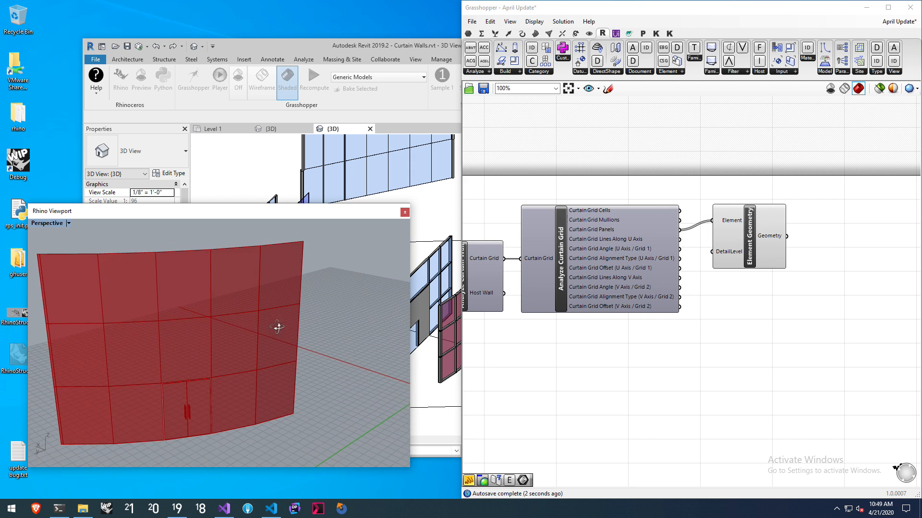
Step: Highlight the panel geometry through the Element Geometry component and review the available Revit Analyze components
{"action": "left_click", "coordinate": [746, 240]}
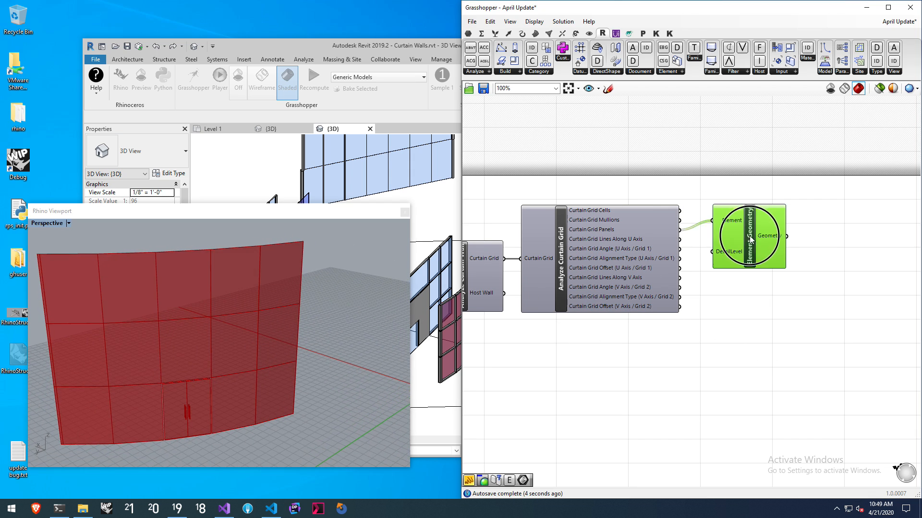
{"action": "scroll", "coordinate": [732, 237], "scroll_direction": "down", "scroll_amount": 1}
{"action": "right_click_drag", "start_coordinate": [541, 291], "coordinate": [625, 278]}
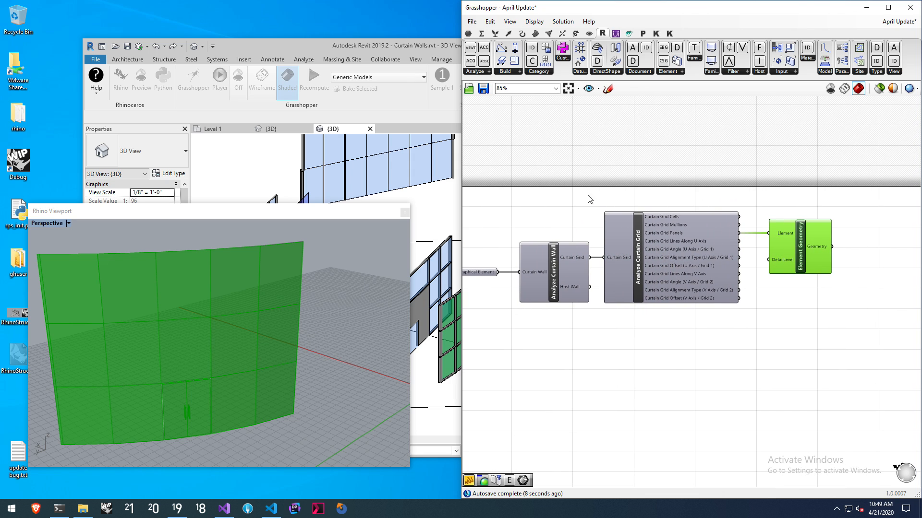
{"action": "left_click", "coordinate": [485, 72]}
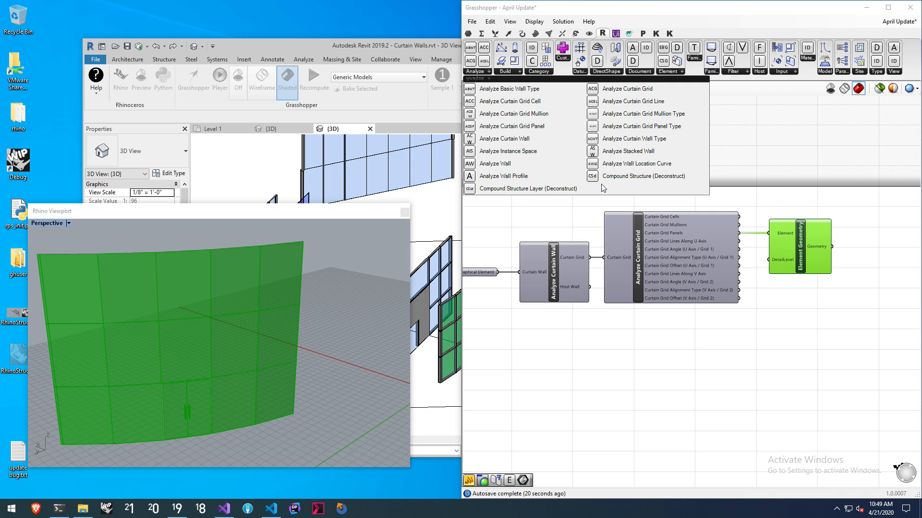
{"action": "left_click", "coordinate": [580, 211]}
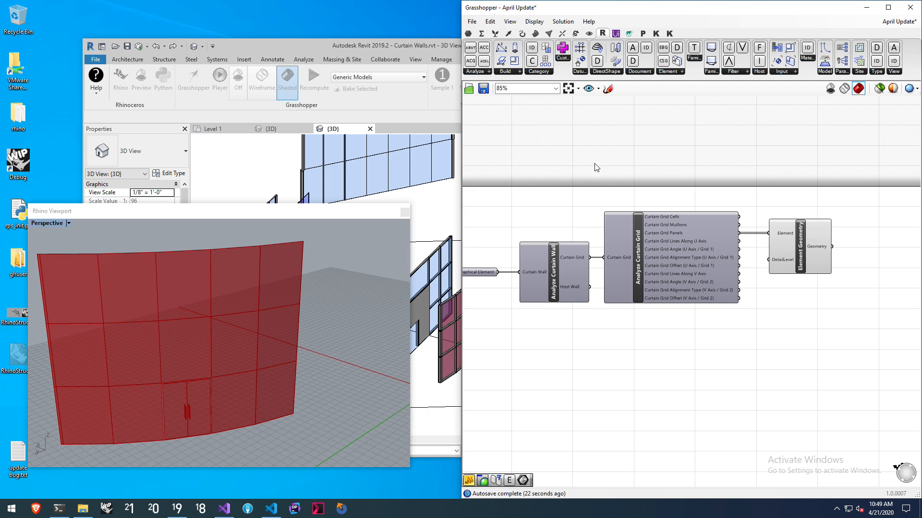
Step: Switch to the Rhino.Inside.Revit guides in Brave and read the Data Model: Documents guide through its Document-Aware Components section
{"action": "scroll", "coordinate": [595, 167], "scroll_direction": "down", "scroll_amount": 2}
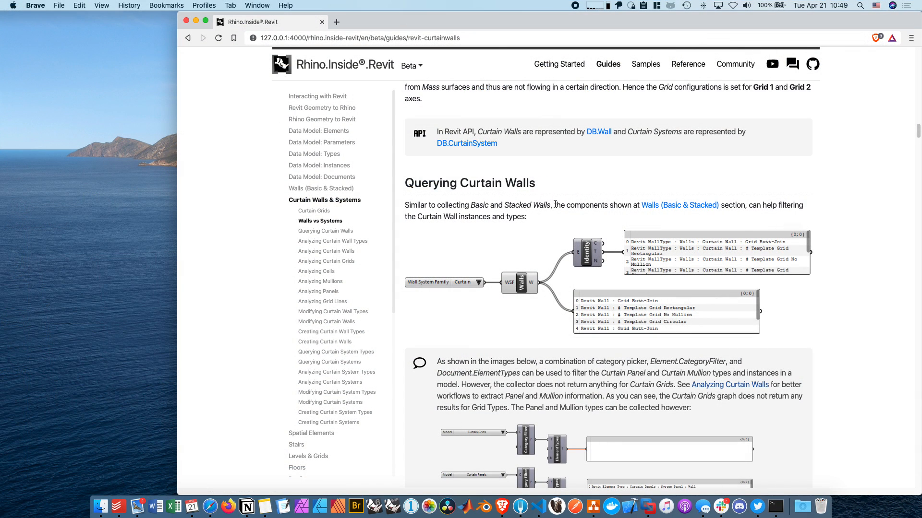
{"action": "left_click", "coordinate": [317, 179]}
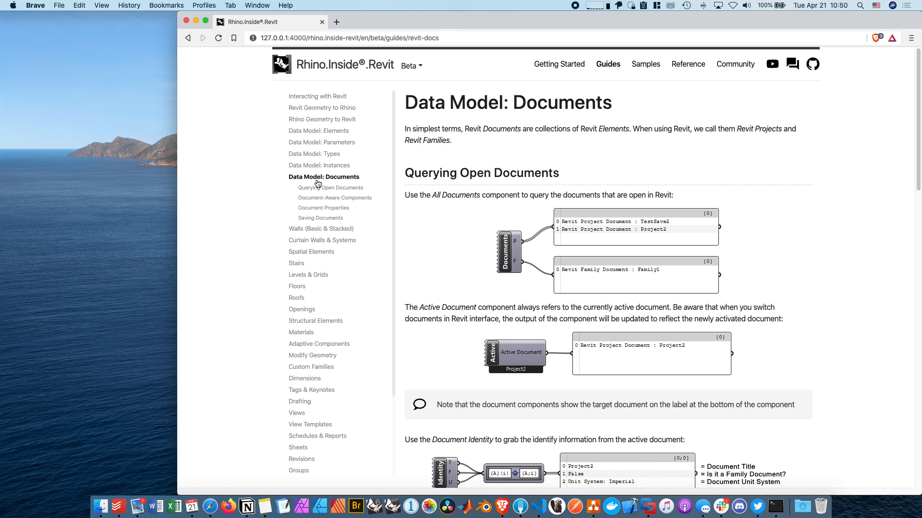
{"action": "scroll", "coordinate": [643, 133], "scroll_direction": "down", "scroll_amount": 7}
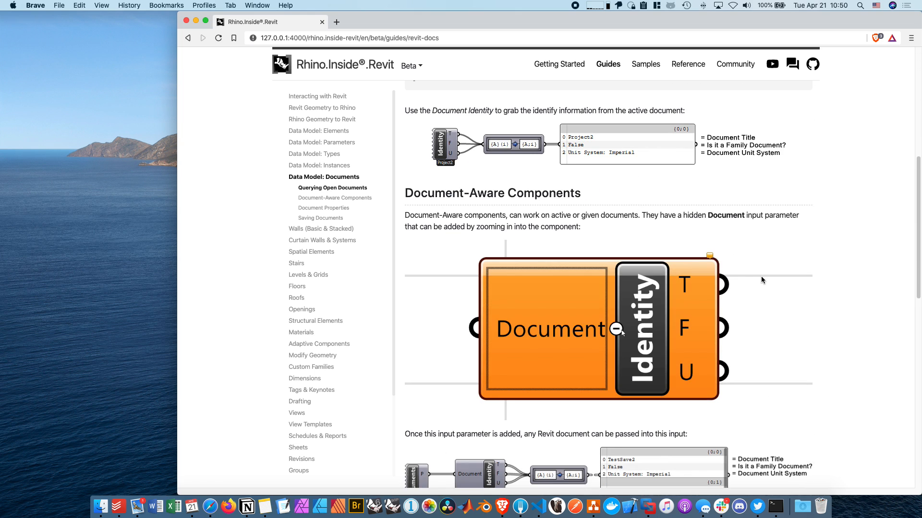
{"action": "scroll", "coordinate": [820, 289], "scroll_direction": "down", "scroll_amount": 1}
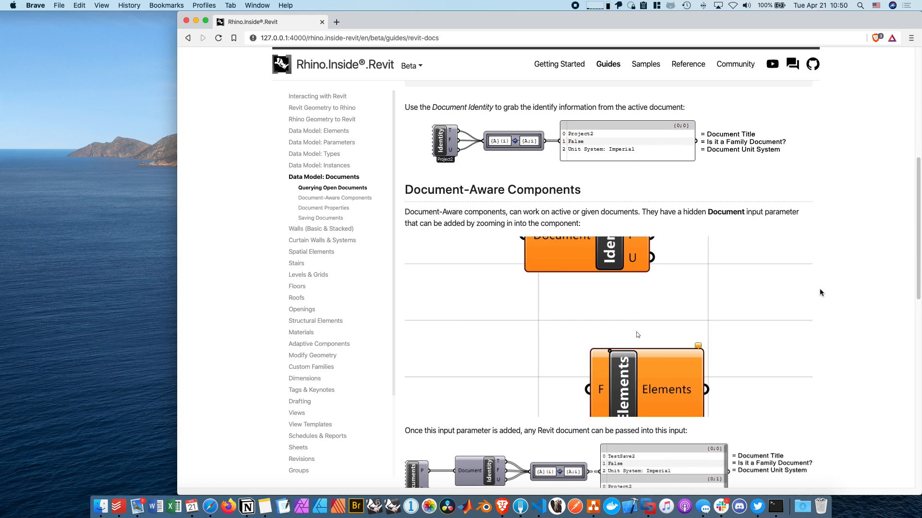
{"action": "scroll", "coordinate": [820, 307], "scroll_direction": "down", "scroll_amount": 3}
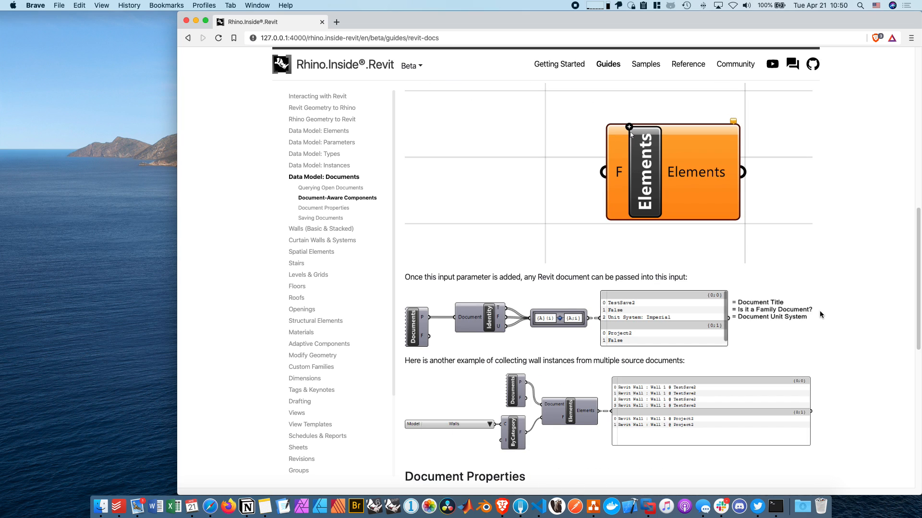